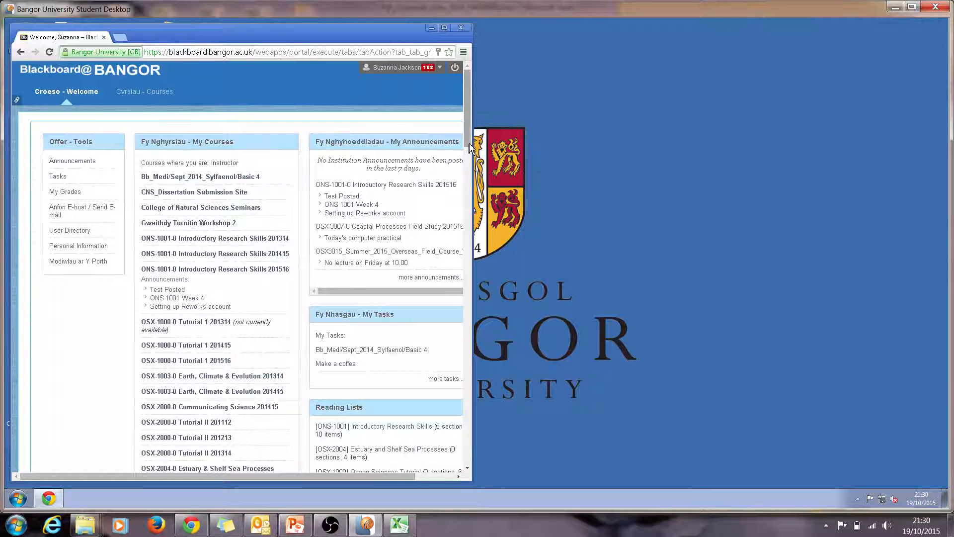
Step: Open the OSX-3007-0 Coastal Processes Field Study 201516 course from the My Courses list
{"action": "scroll", "coordinate": [470, 159], "scroll_direction": "down", "scroll_amount": 2}
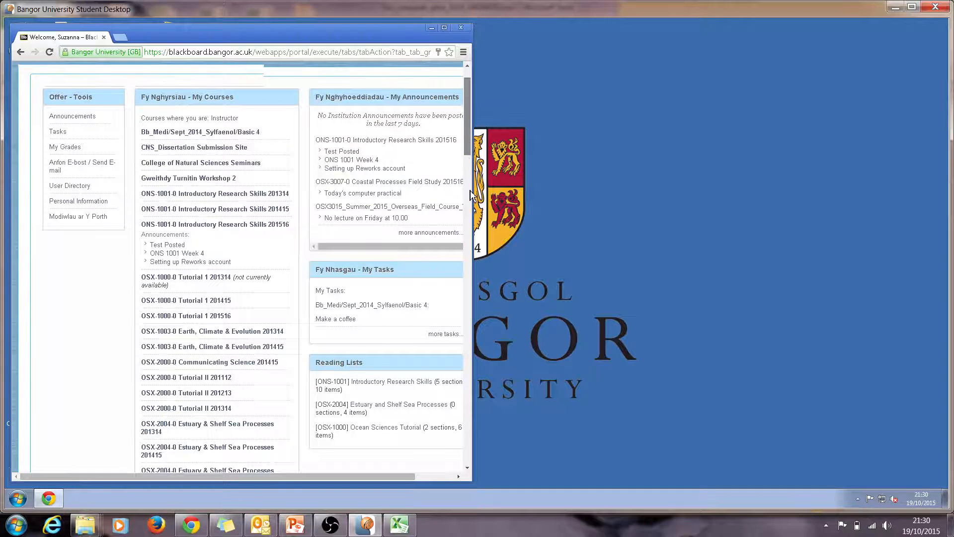
{"action": "scroll", "coordinate": [468, 159], "scroll_direction": "down", "scroll_amount": 5}
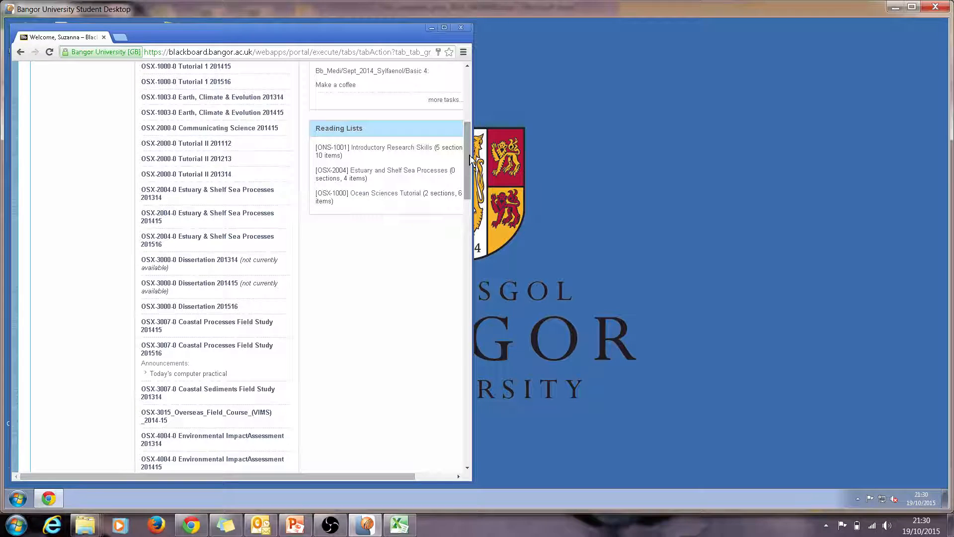
{"action": "left_click_drag", "start_coordinate": [471, 159], "coordinate": [471, 134]}
{"action": "scroll", "coordinate": [470, 134], "scroll_direction": "up", "scroll_amount": 3}
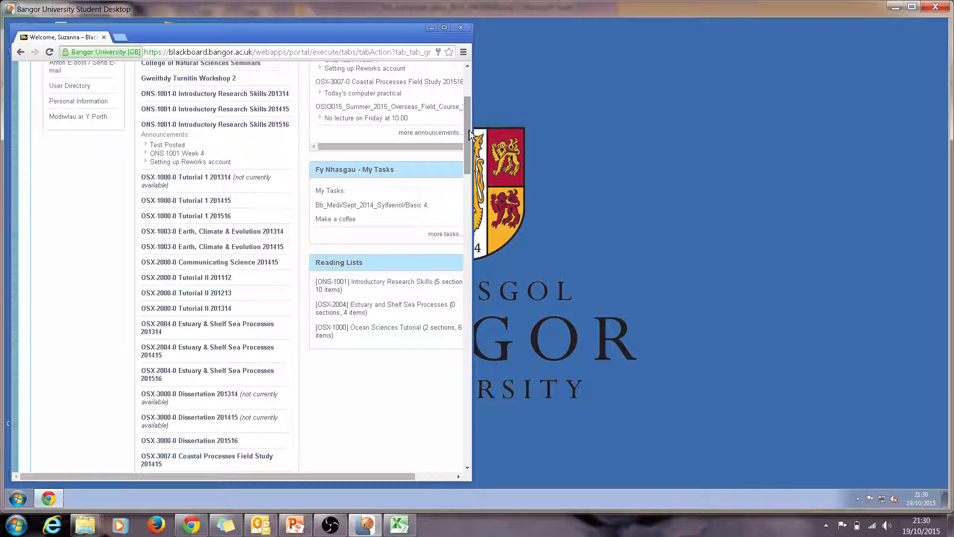
{"action": "left_click_drag", "start_coordinate": [469, 130], "coordinate": [471, 196]}
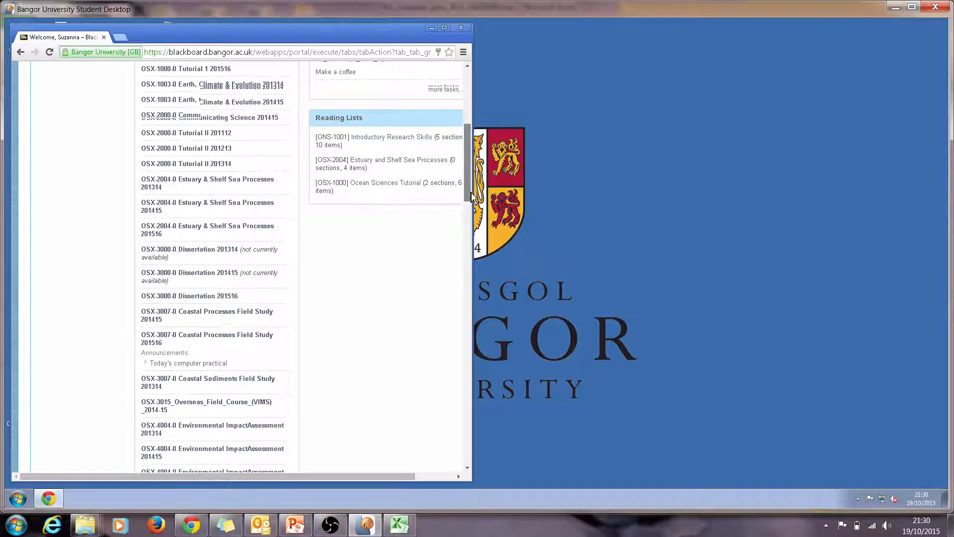
{"action": "scroll", "coordinate": [209, 318], "scroll_direction": "down", "scroll_amount": 1}
{"action": "scroll", "coordinate": [206, 319], "scroll_direction": "up", "scroll_amount": 2}
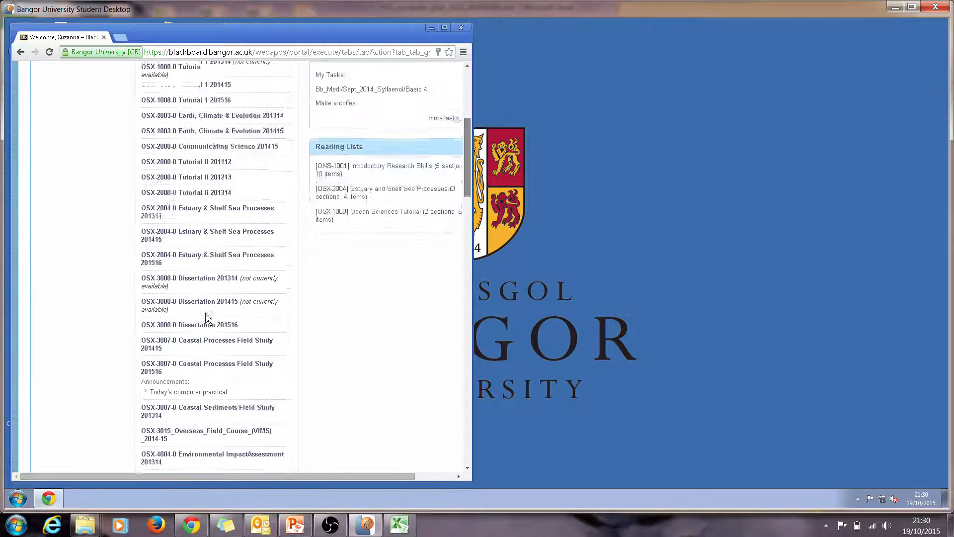
{"action": "scroll", "coordinate": [206, 318], "scroll_direction": "down", "scroll_amount": 4}
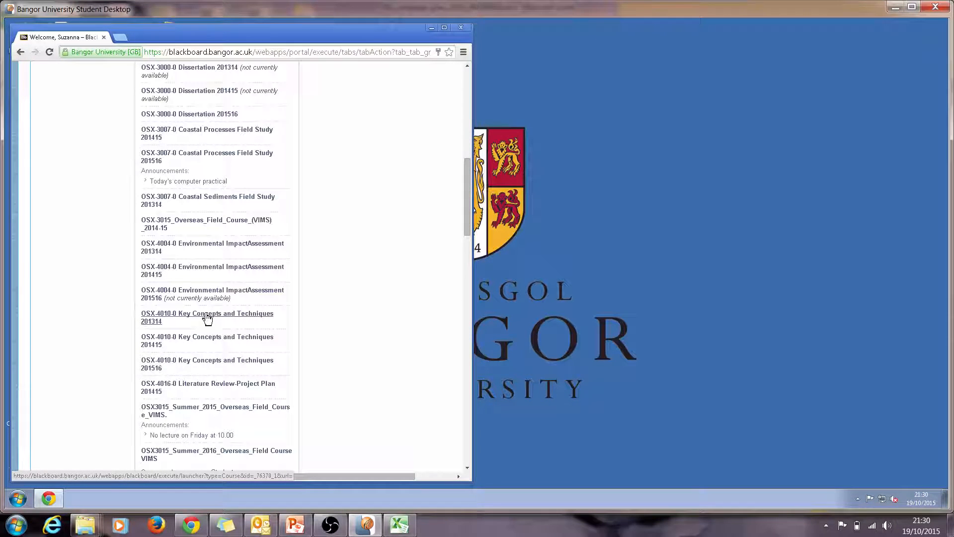
{"action": "left_click", "coordinate": [198, 155]}
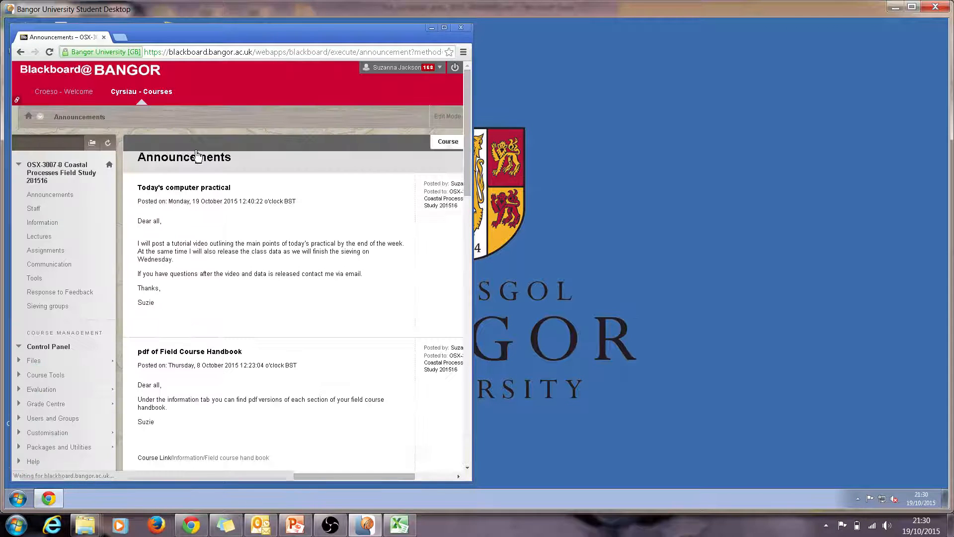
Step: Open the Sediments exercise folder in the course's assignments and maximize the browser window
{"action": "left_click", "coordinate": [56, 252]}
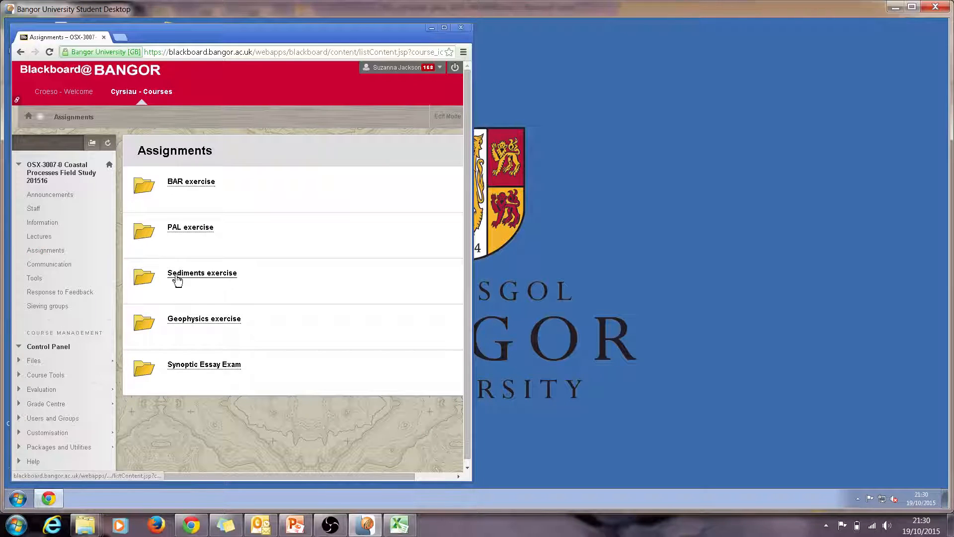
{"action": "left_click", "coordinate": [173, 279]}
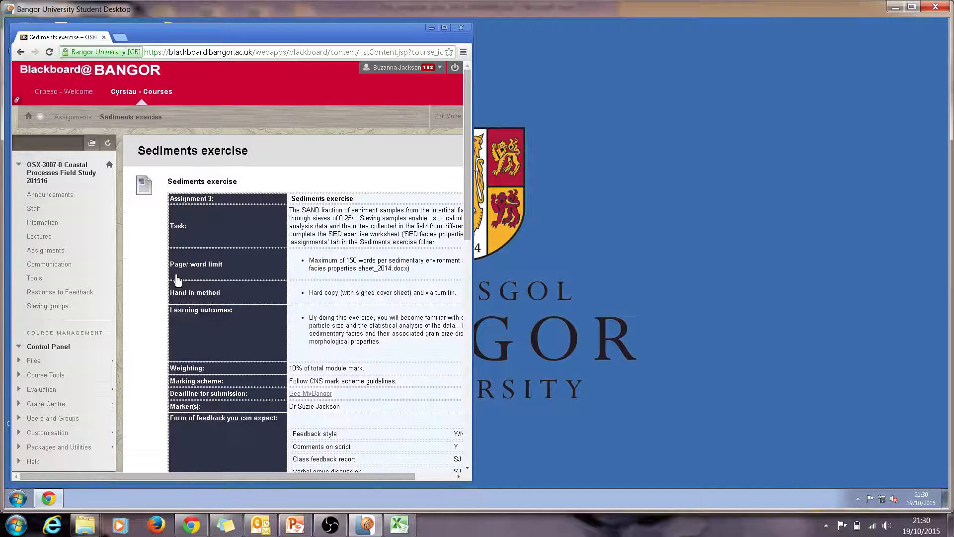
{"action": "left_click", "coordinate": [444, 28]}
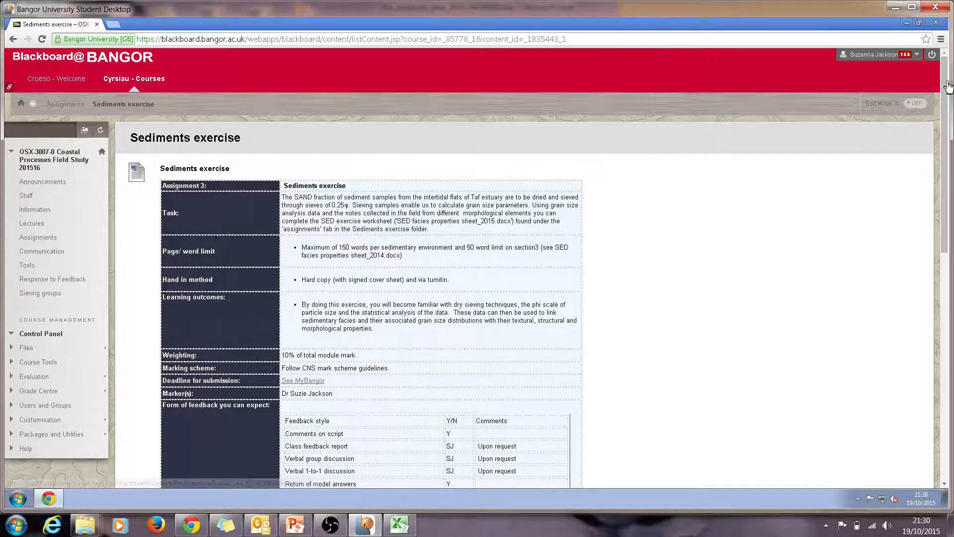
Step: Download PSA_computer_prac_2015.xlsx from the Particle size analysis (PSA) computer practical and show the downloaded file in its folder
{"action": "left_click_drag", "start_coordinate": [948, 85], "coordinate": [951, 368]}
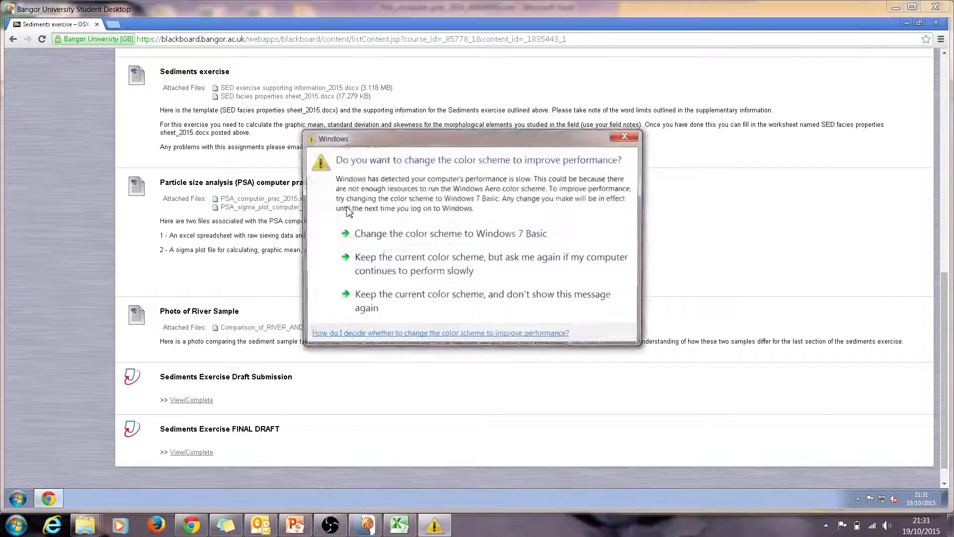
{"action": "left_click", "coordinate": [627, 136]}
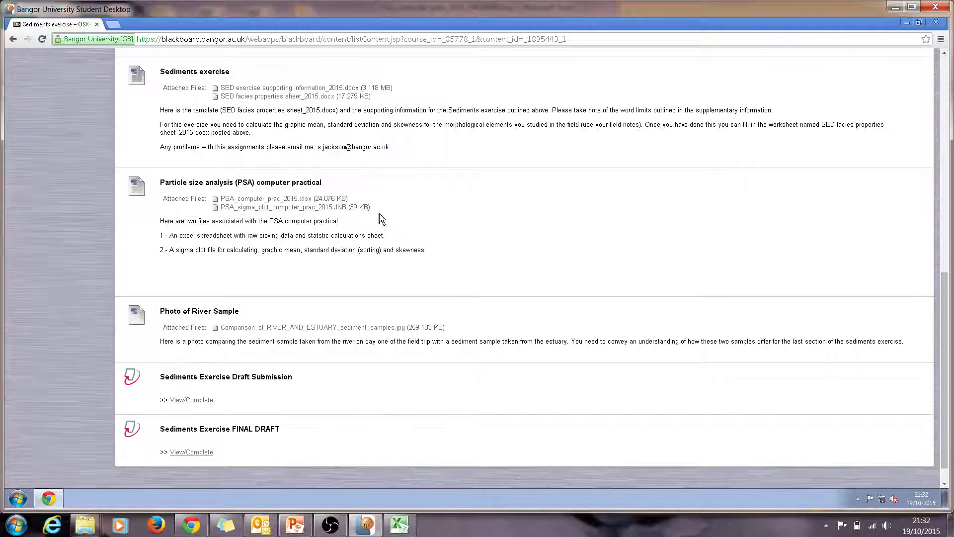
{"action": "left_click", "coordinate": [277, 204]}
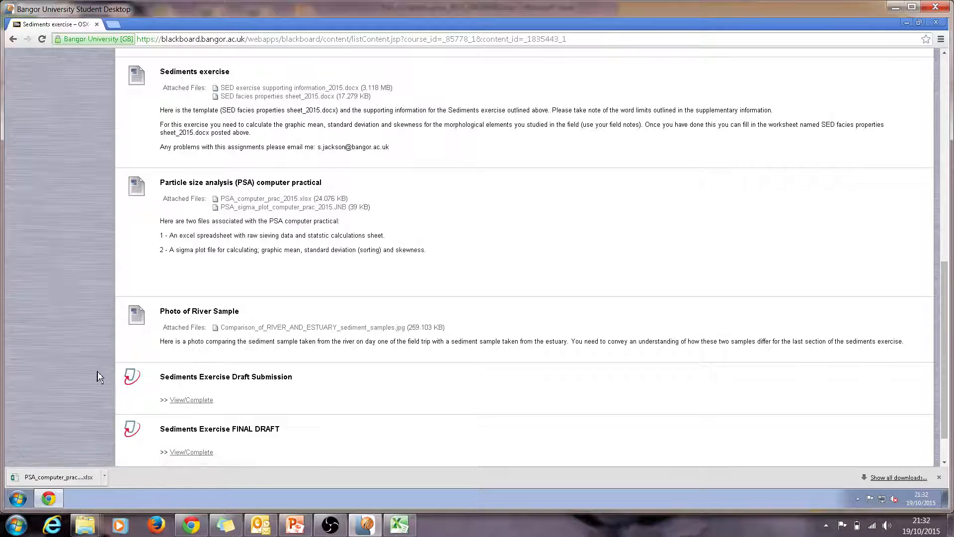
{"action": "left_click", "coordinate": [104, 476]}
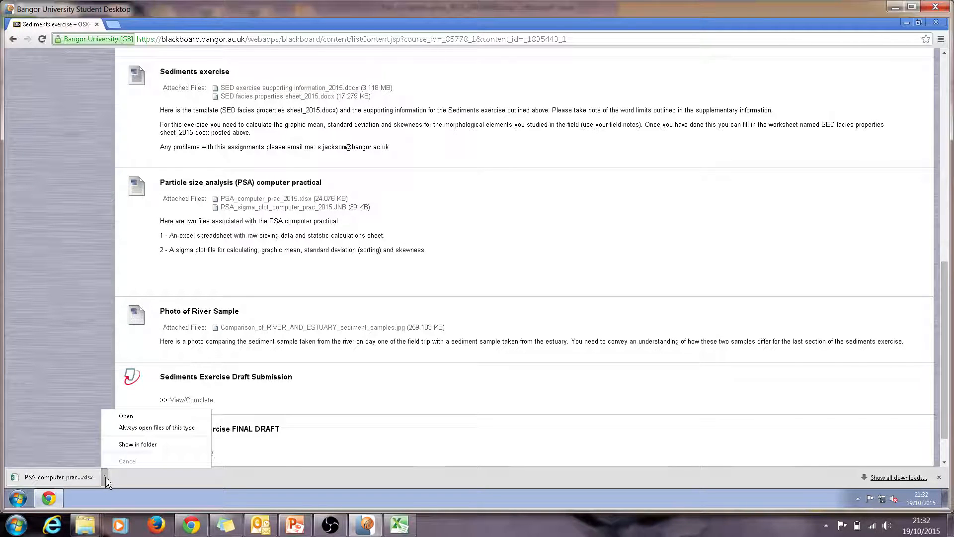
{"action": "left_click", "coordinate": [125, 445]}
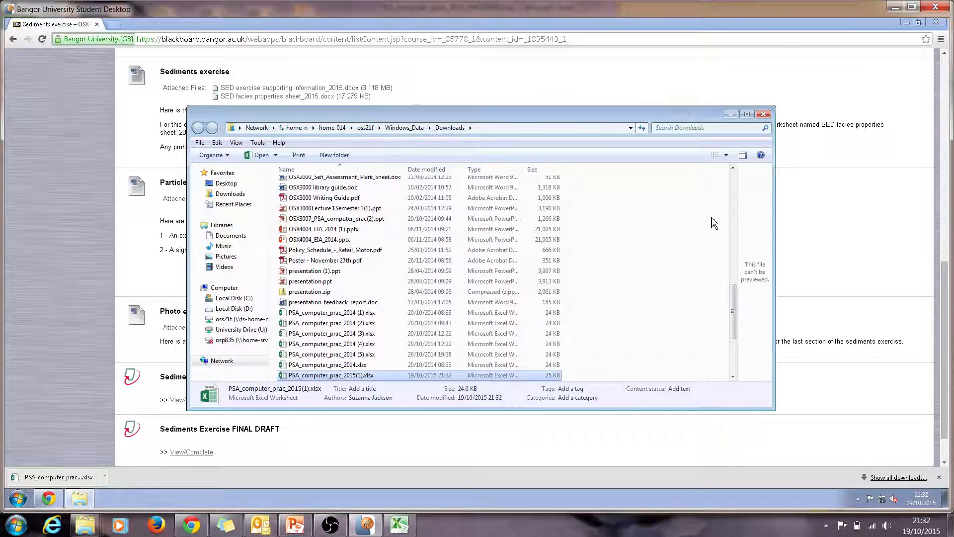
Step: Copy the downloaded PSA_computer_prac_2015(1).xlsx file from the Downloads folder
{"action": "left_click_drag", "start_coordinate": [732, 312], "coordinate": [737, 331]}
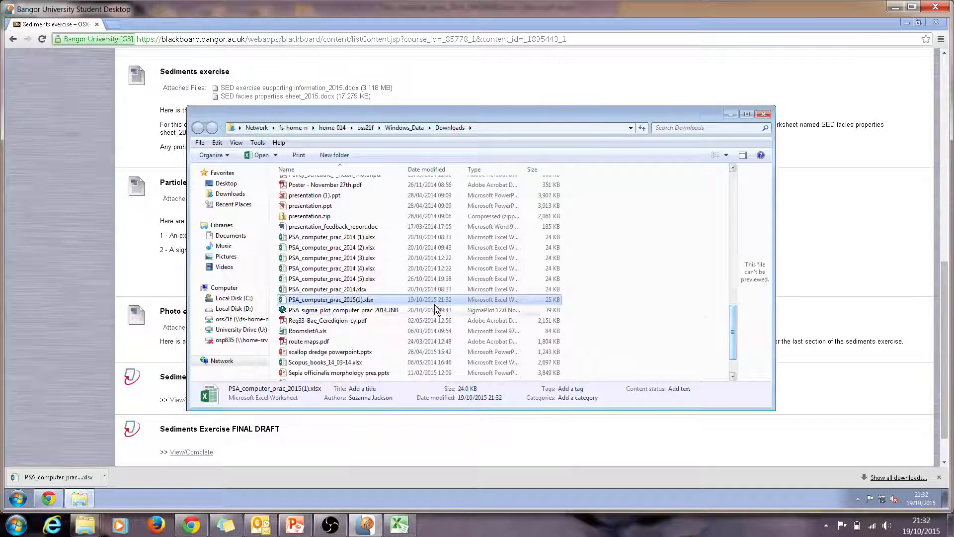
{"action": "right_click", "coordinate": [362, 307]}
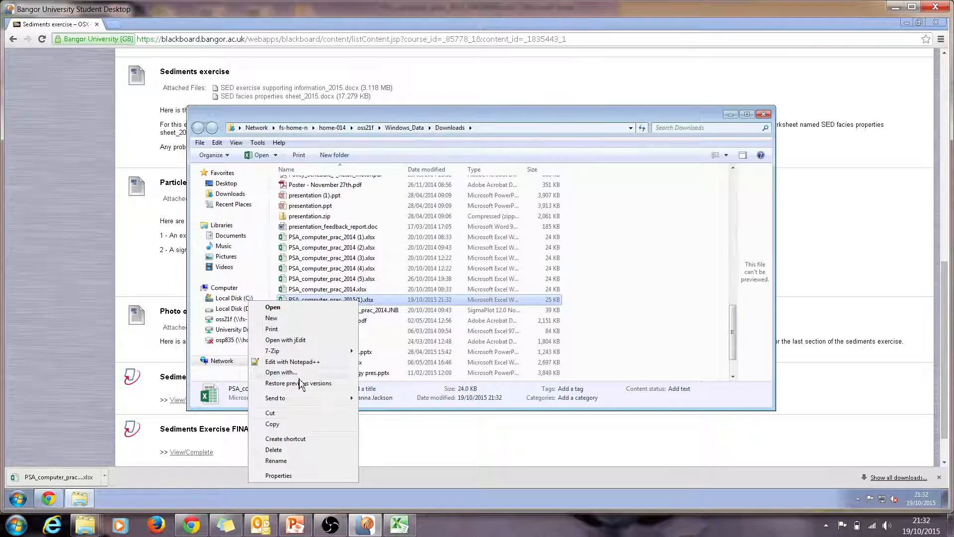
{"action": "left_click", "coordinate": [288, 426]}
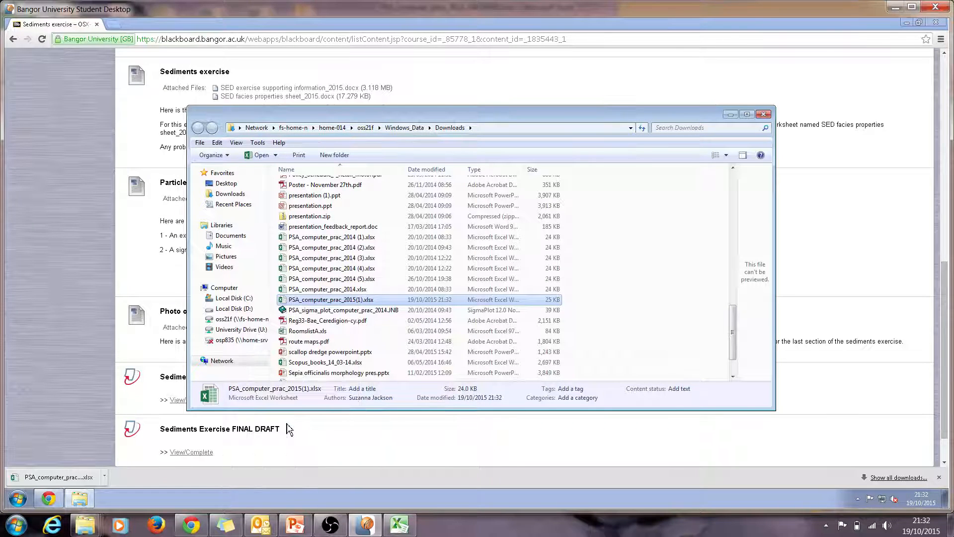
Step: Create a new folder named "sed exercise" in the Documents library
{"action": "left_click", "coordinate": [18, 499]}
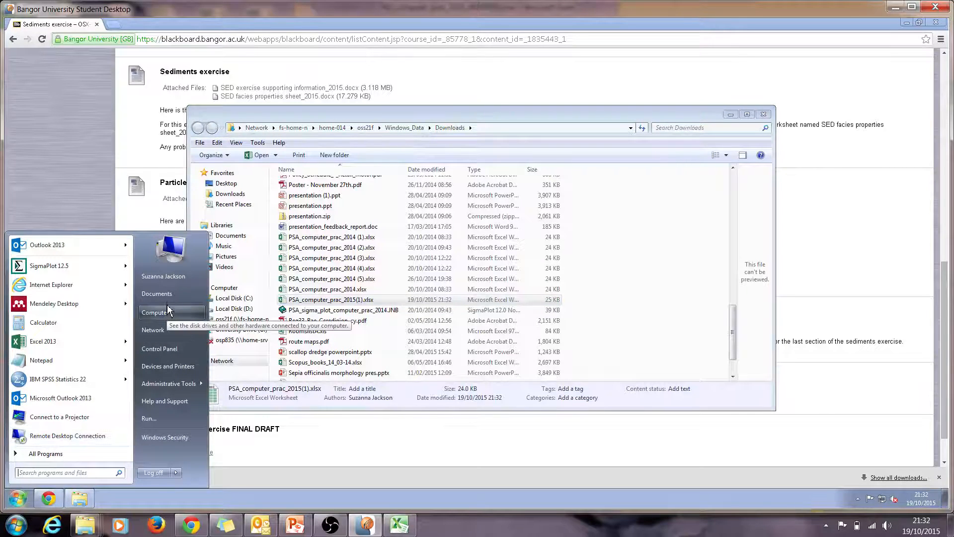
{"action": "left_click", "coordinate": [155, 294]}
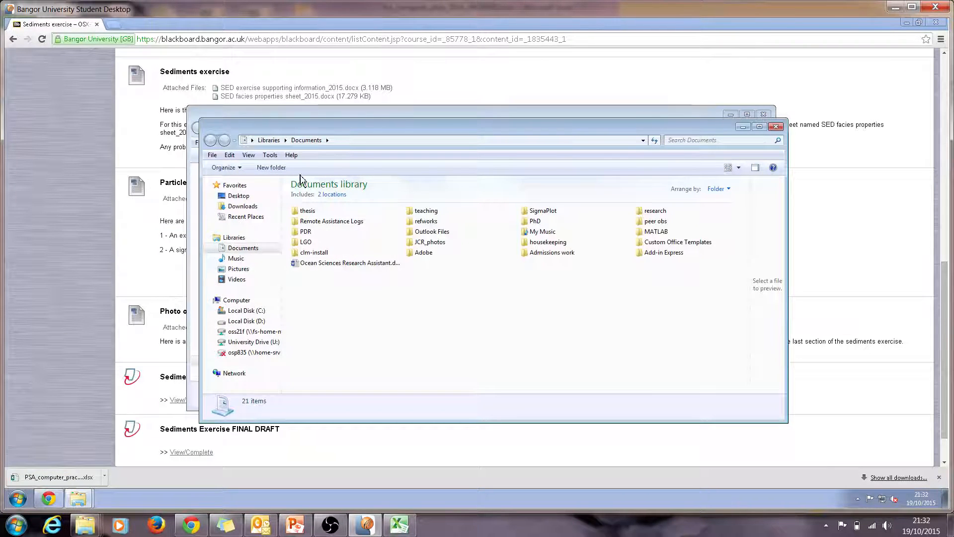
{"action": "left_click", "coordinate": [273, 169]}
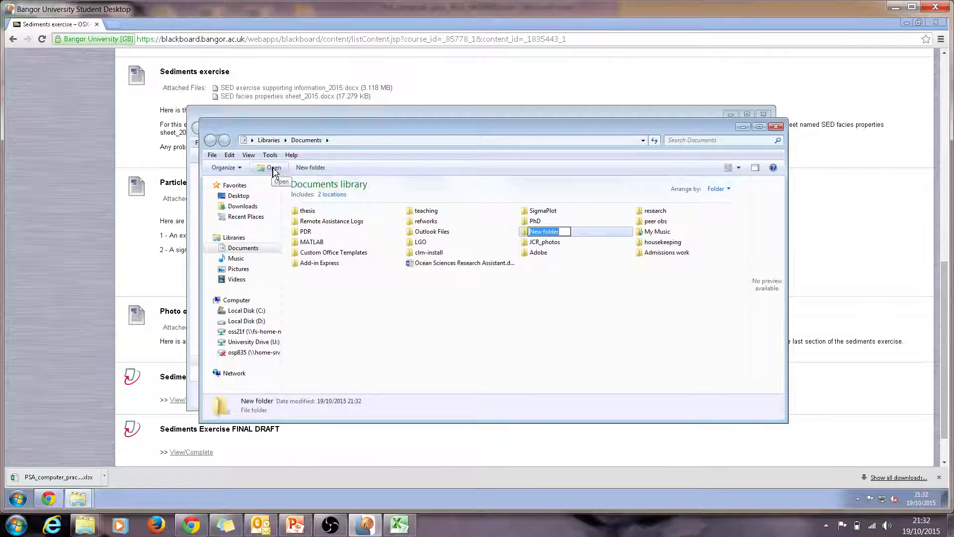
{"action": "type", "text": "sed"}
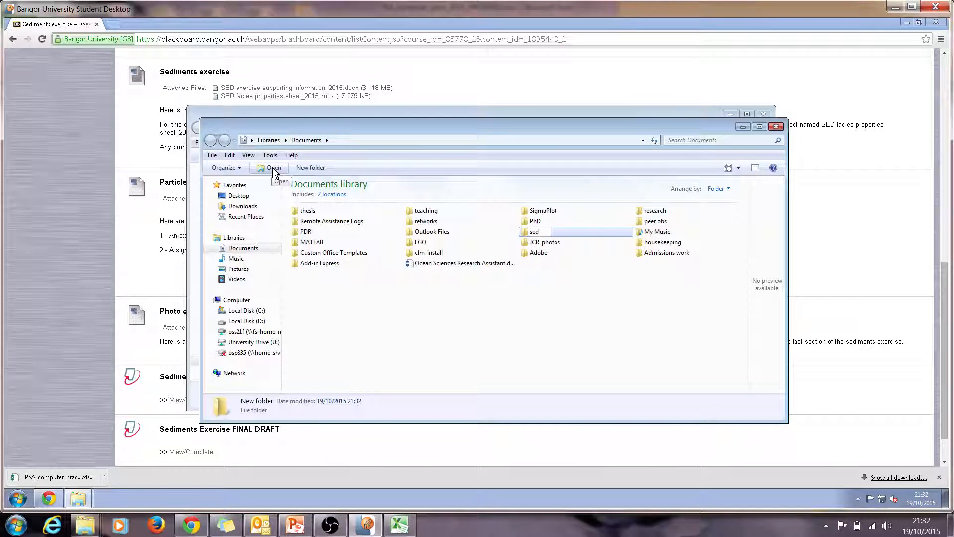
{"action": "type", "text": " exer"}
{"action": "type", "text": "ci"}
{"action": "type", "text": "cise"}
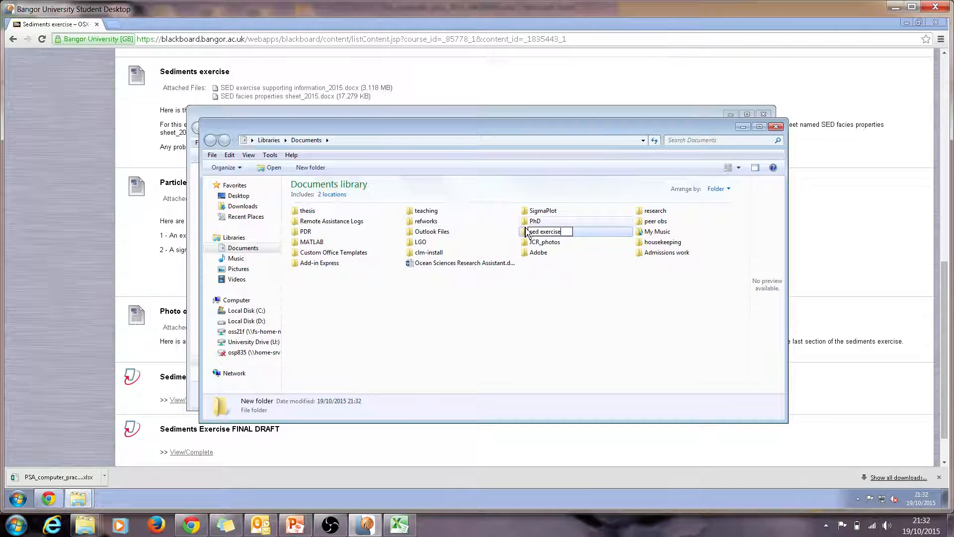
{"action": "key", "text": "Return"}
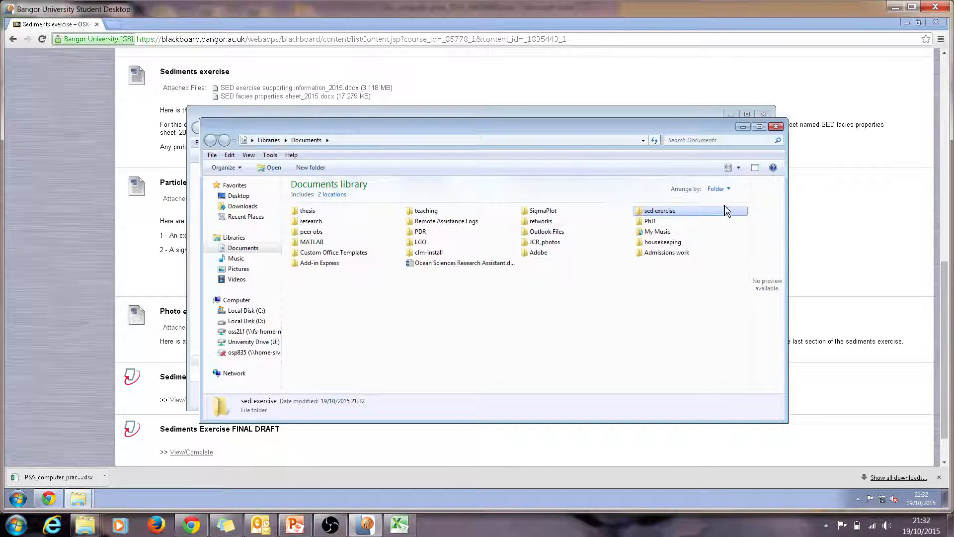
Step: Paste the copied PSA workbook into the sed exercise folder
{"action": "double_click", "coordinate": [696, 214]}
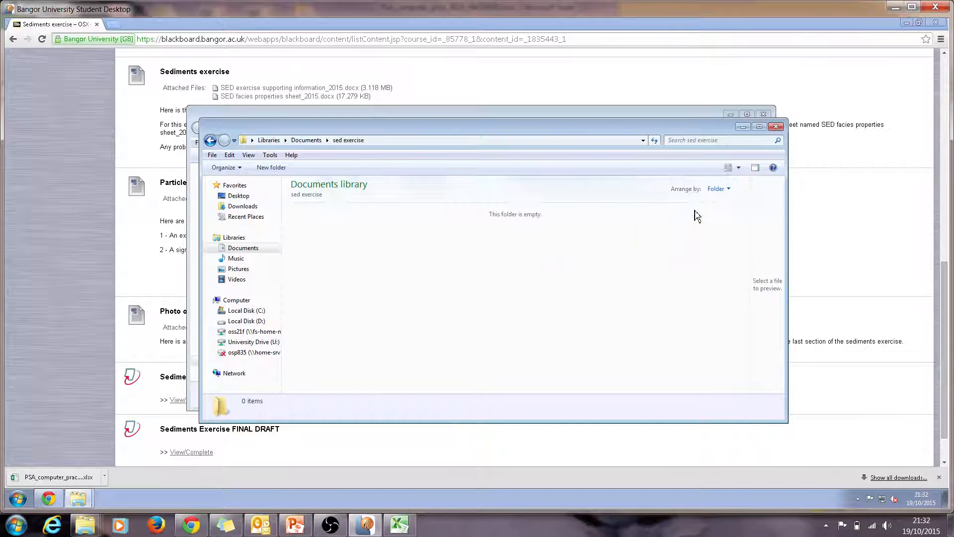
{"action": "right_click", "coordinate": [474, 236]}
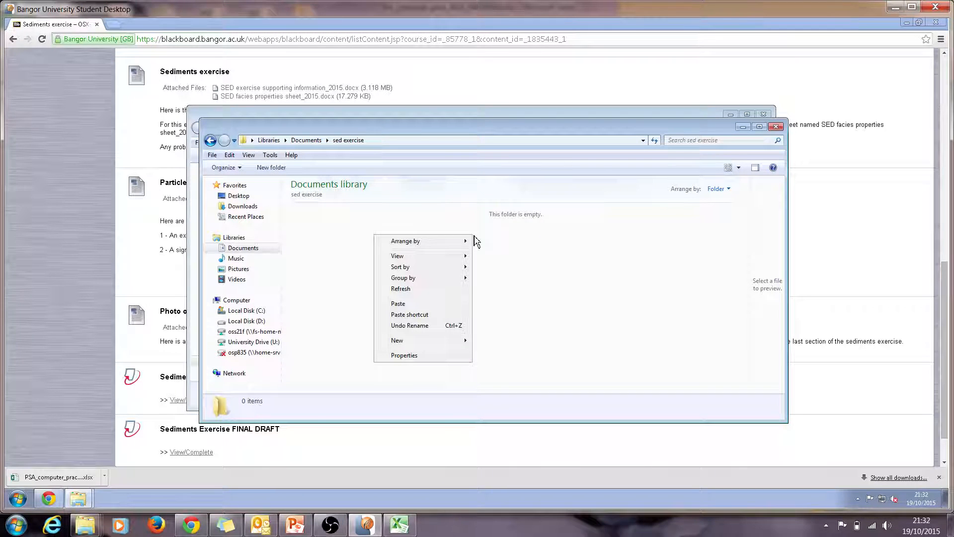
{"action": "left_click", "coordinate": [398, 304]}
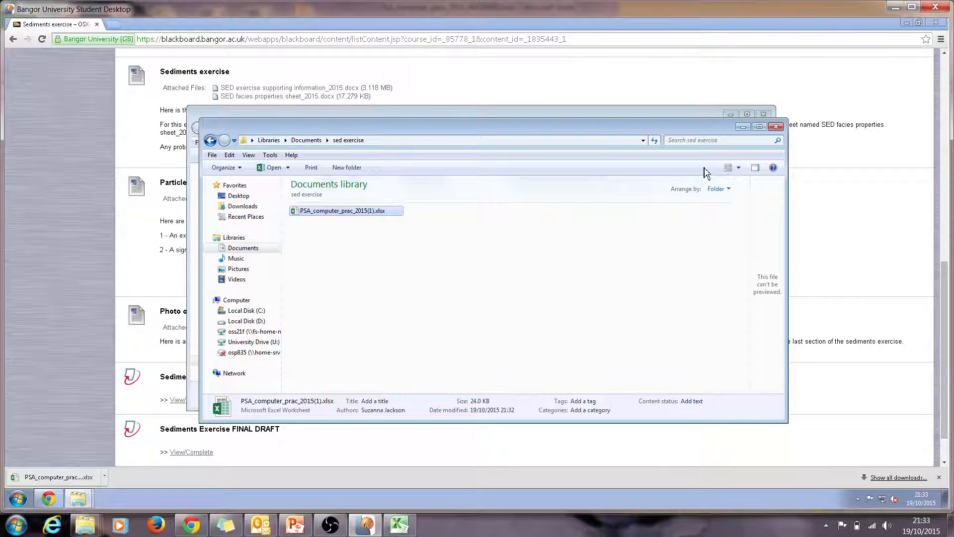
Step: Close both file explorer windows and dismiss the Excel add-in messages
{"action": "left_click", "coordinate": [776, 127]}
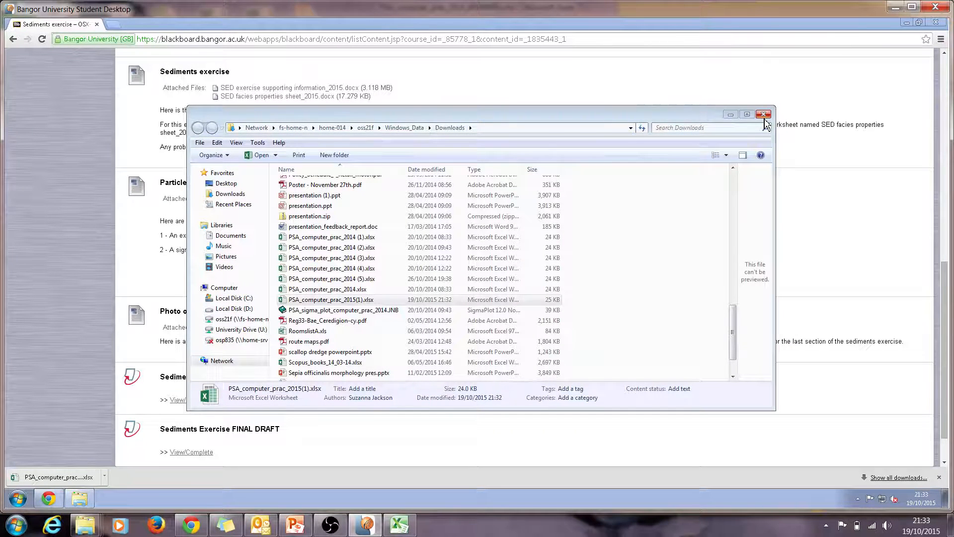
{"action": "left_click", "coordinate": [764, 115]}
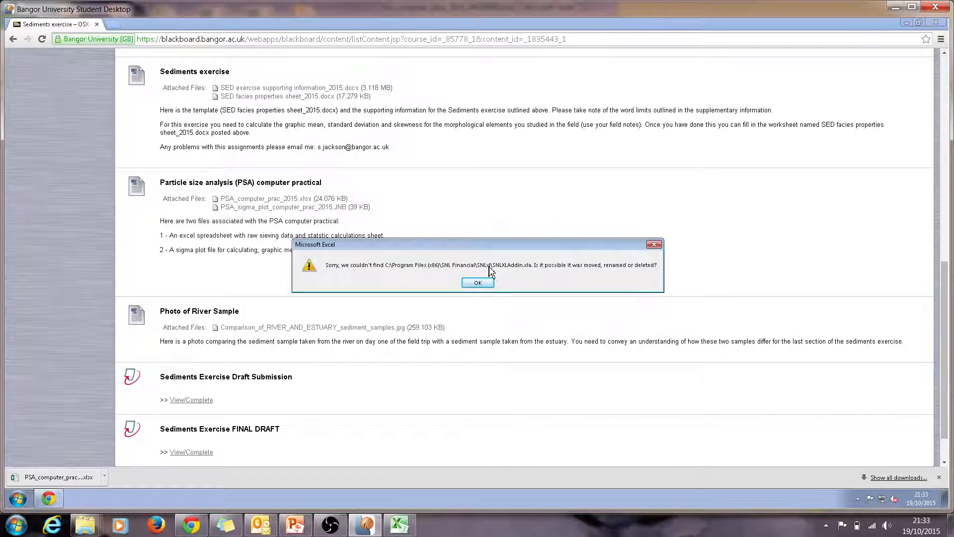
{"action": "left_click", "coordinate": [487, 286]}
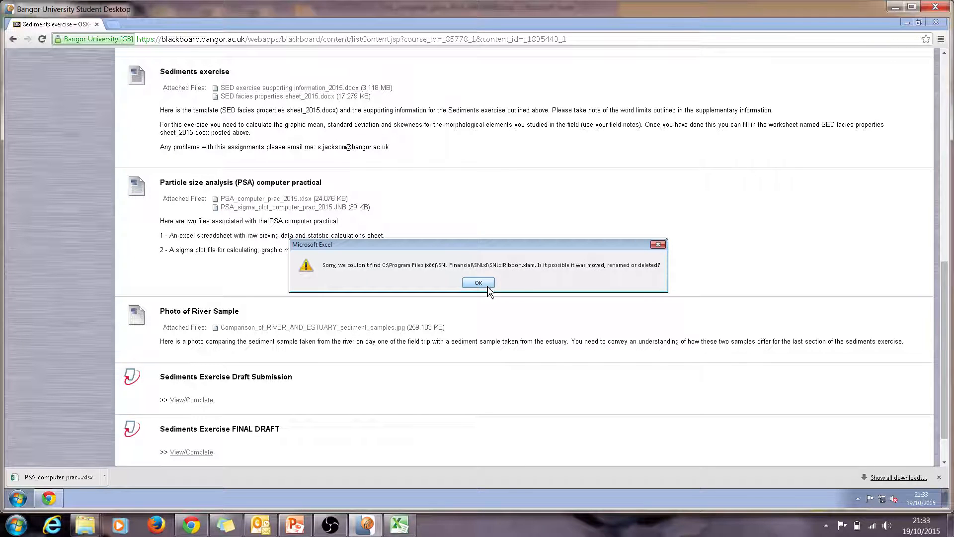
{"action": "left_click", "coordinate": [478, 283]}
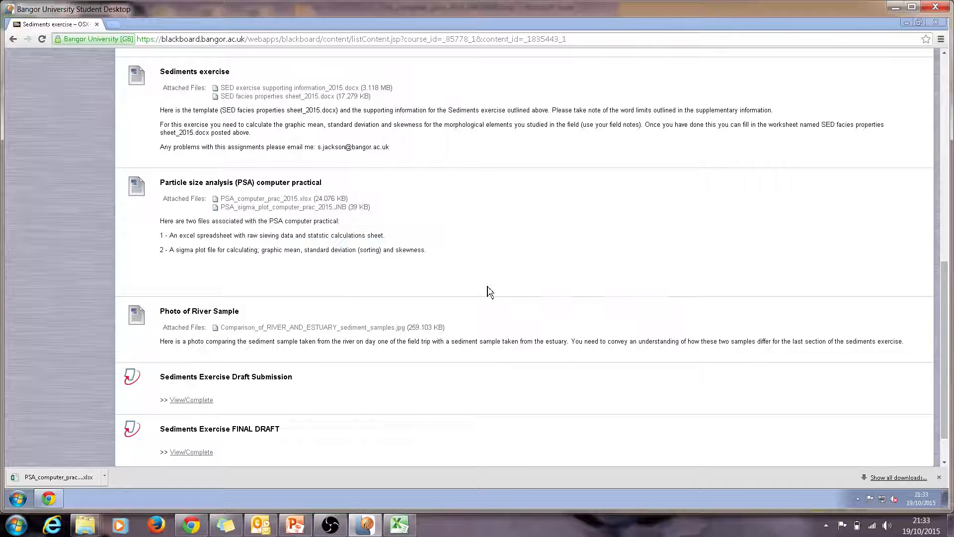
Step: Download PSA_sigma_plot_computer_prac_2015.JNB, show it in the Downloads folder and copy the file
{"action": "left_click", "coordinate": [272, 207]}
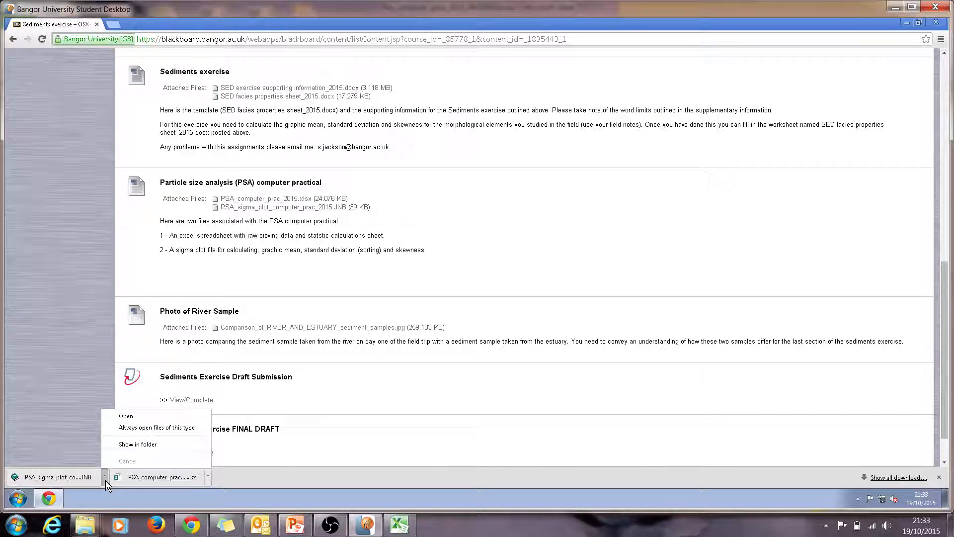
{"action": "left_click", "coordinate": [119, 448]}
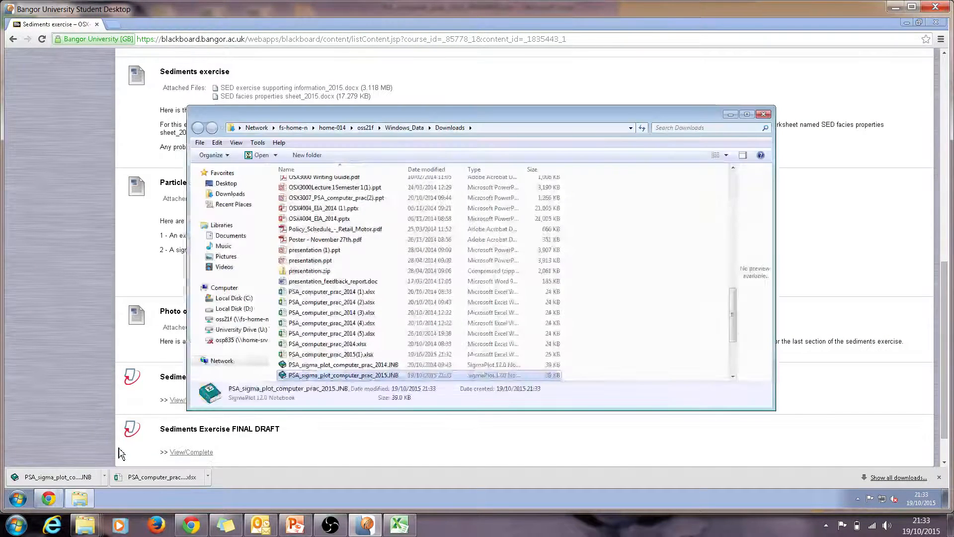
{"action": "right_click", "coordinate": [329, 378]}
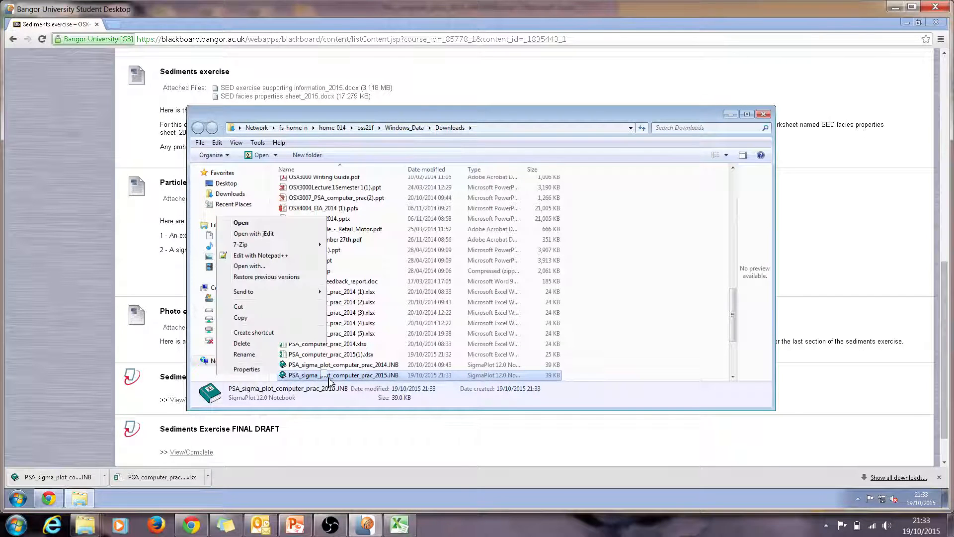
{"action": "left_click", "coordinate": [289, 319]}
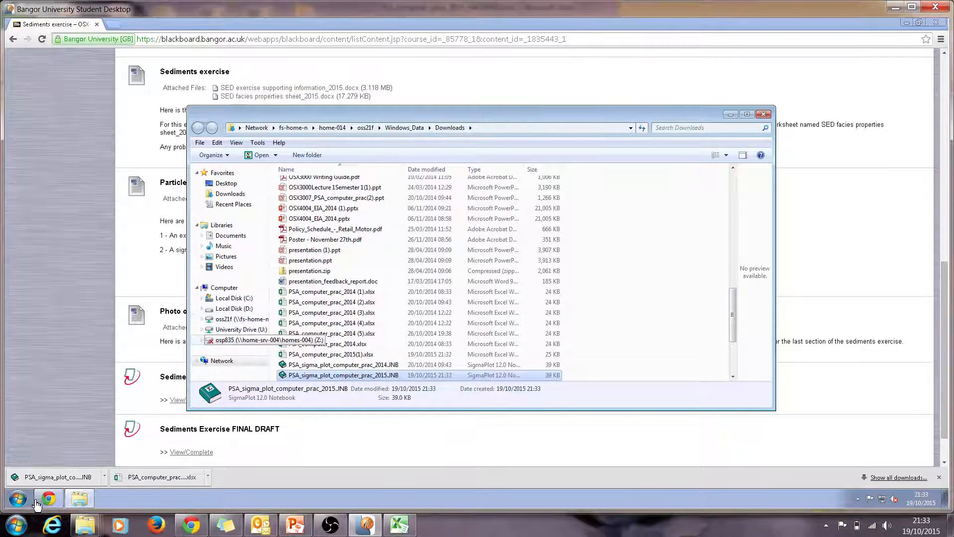
Step: Paste the copied SigmaPlot notebook into the sed exercise folder in Documents and close both file explorer windows
{"action": "left_click", "coordinate": [19, 500]}
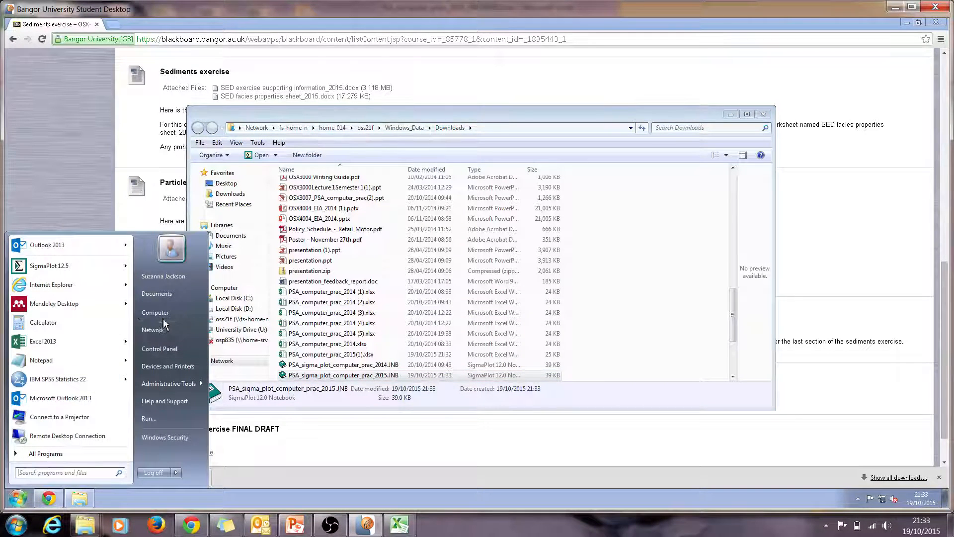
{"action": "left_click", "coordinate": [169, 294]}
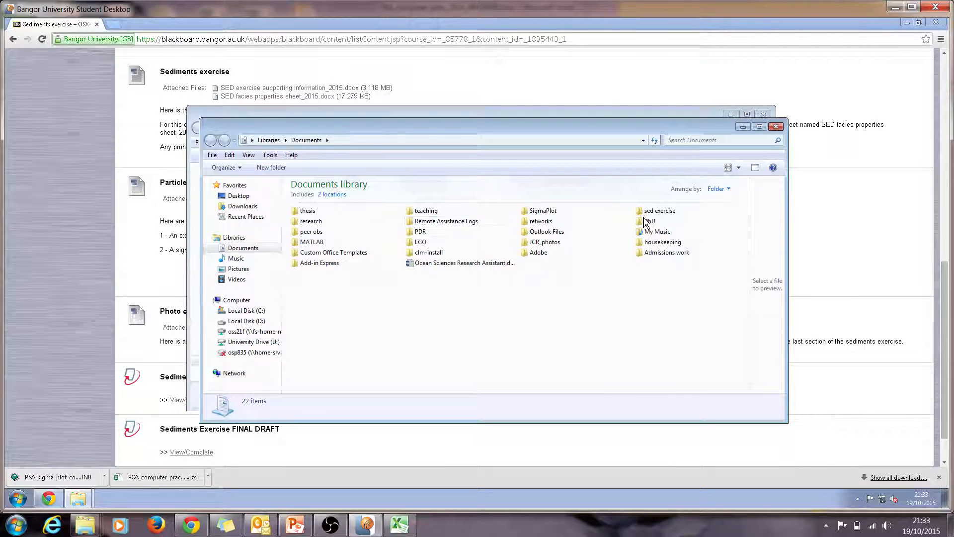
{"action": "left_click", "coordinate": [644, 213]}
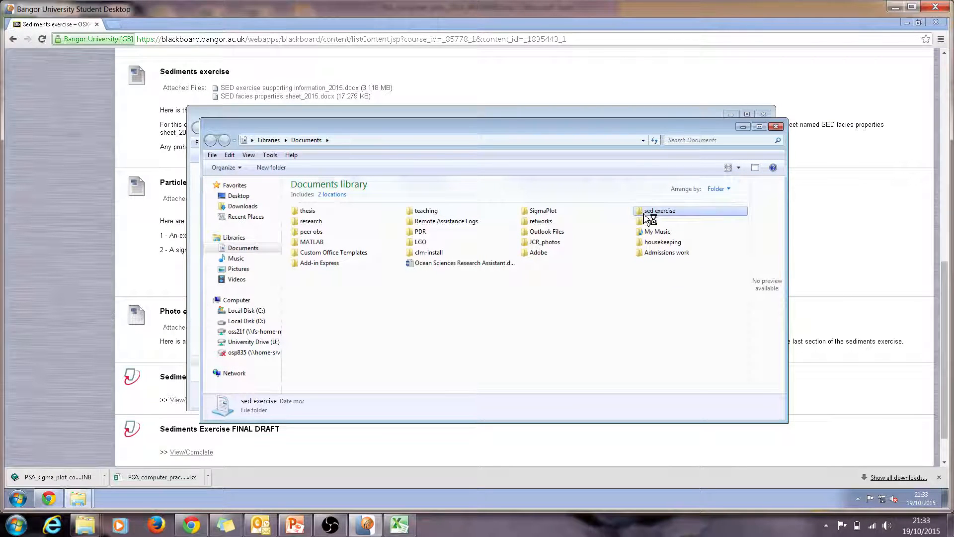
{"action": "right_click", "coordinate": [426, 250]}
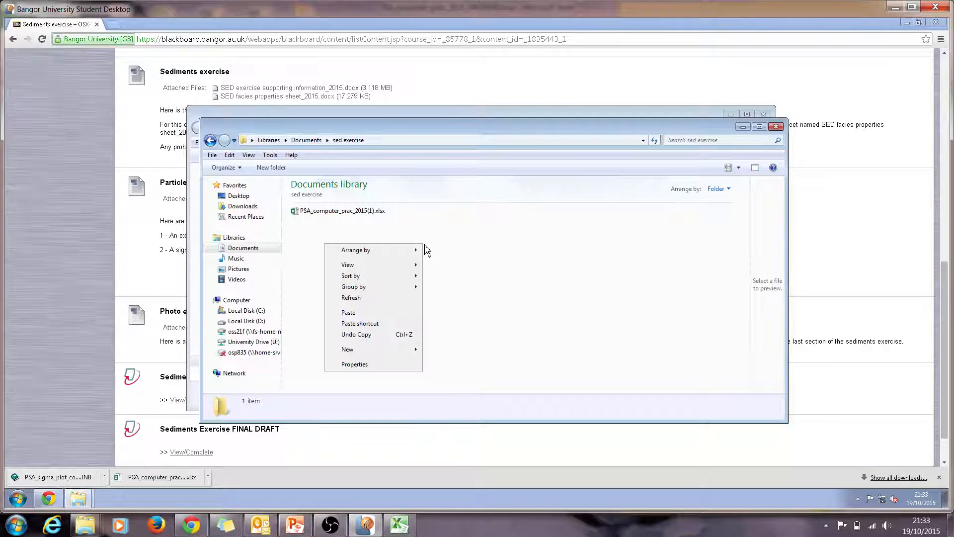
{"action": "left_click", "coordinate": [365, 313]}
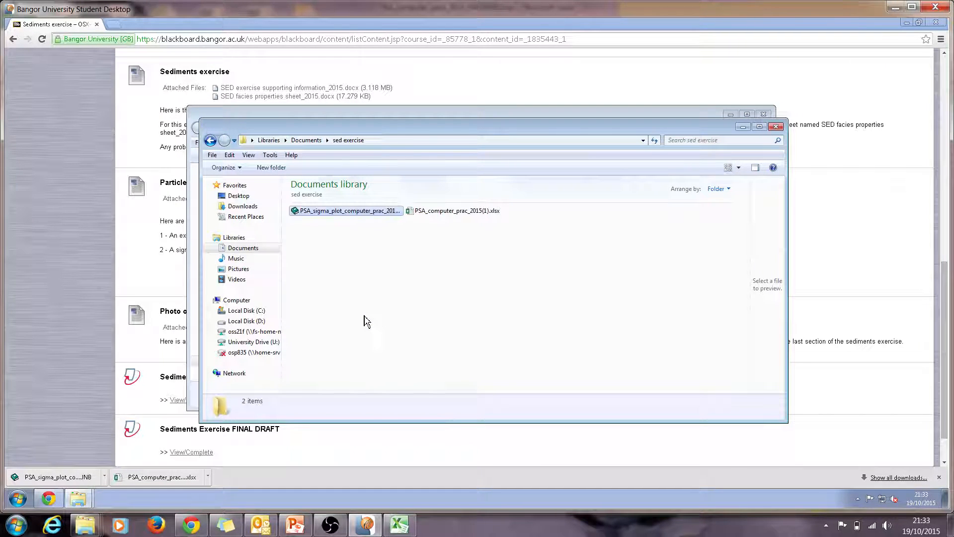
{"action": "left_click", "coordinate": [427, 297]}
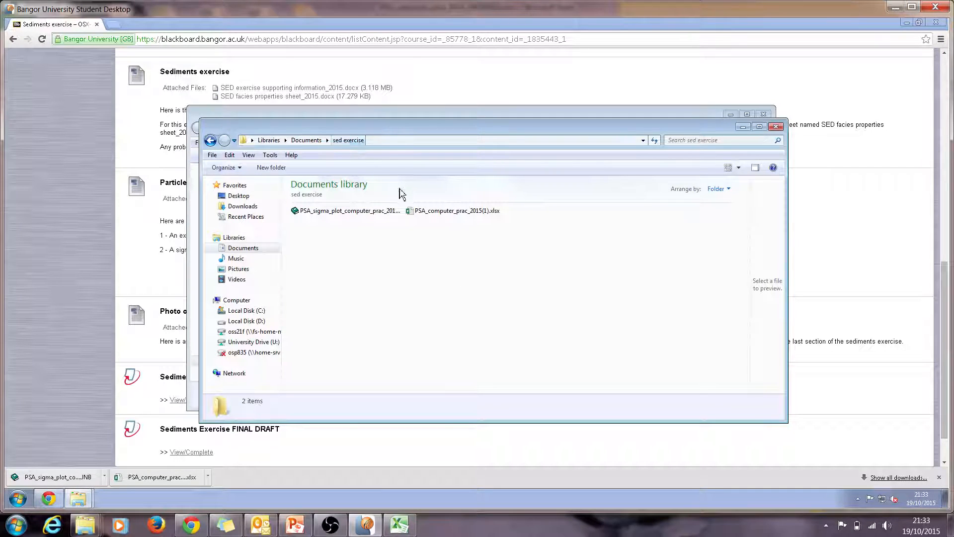
{"action": "left_click", "coordinate": [774, 128]}
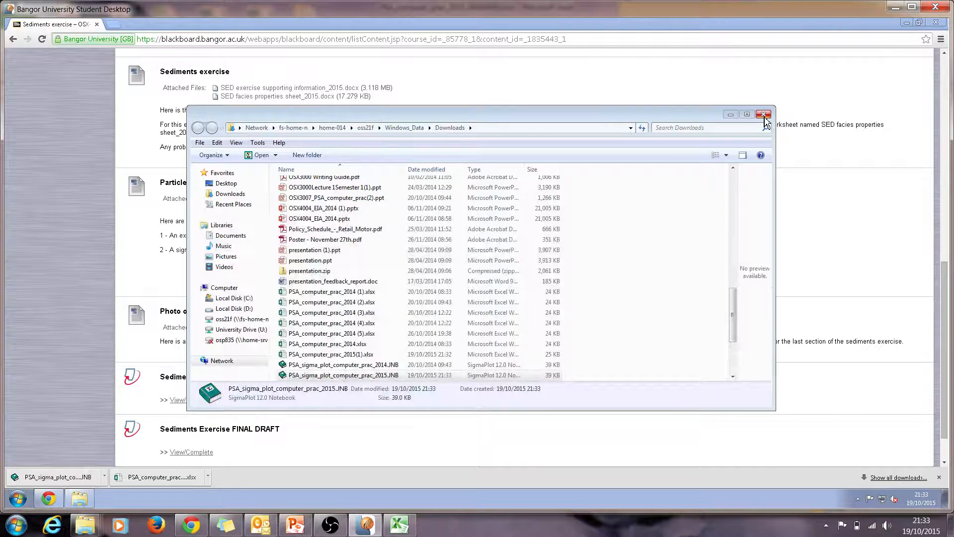
{"action": "left_click", "coordinate": [765, 117]}
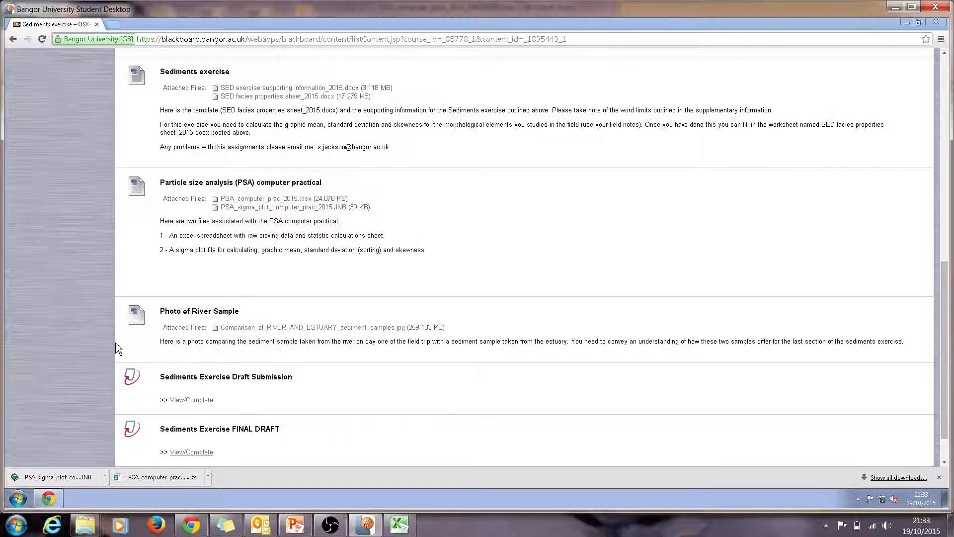
Step: Start SigmaPlot 12.5 and dismiss its Quick Start dialog
{"action": "left_click", "coordinate": [18, 500]}
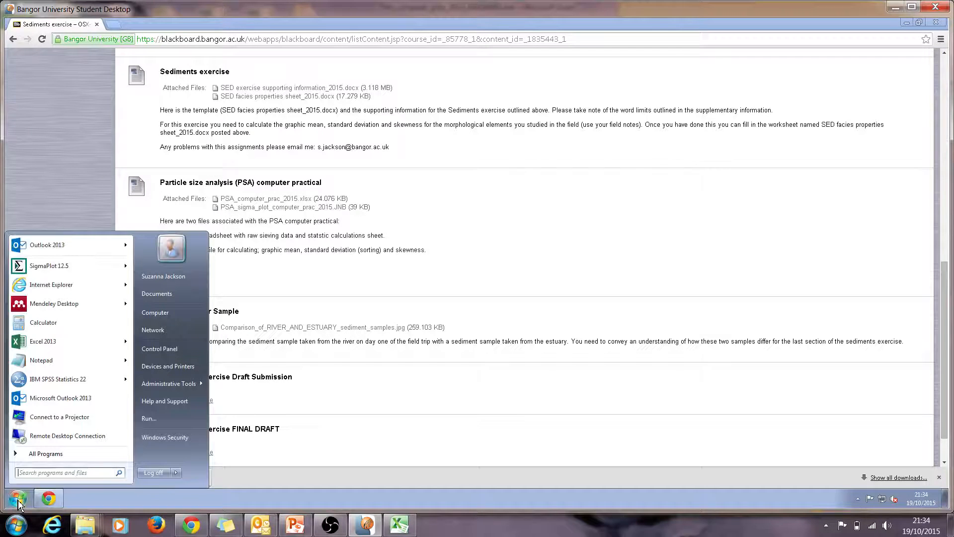
{"action": "left_click", "coordinate": [59, 269]}
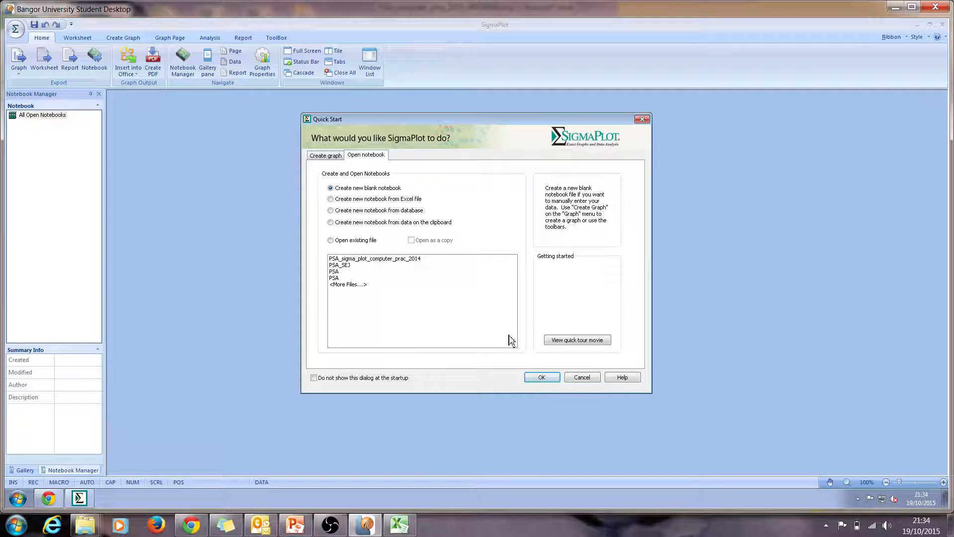
{"action": "left_click", "coordinate": [582, 379]}
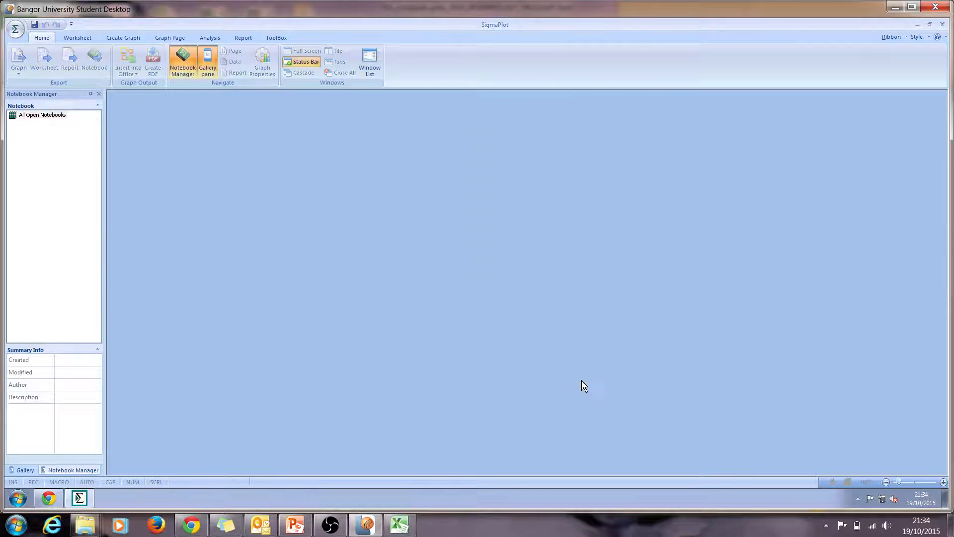
Step: Open the notebook PSA_sigma_plot_computer_prac_2015.JNB from the sed exercise folder in the Documents library
{"action": "left_click", "coordinate": [15, 29]}
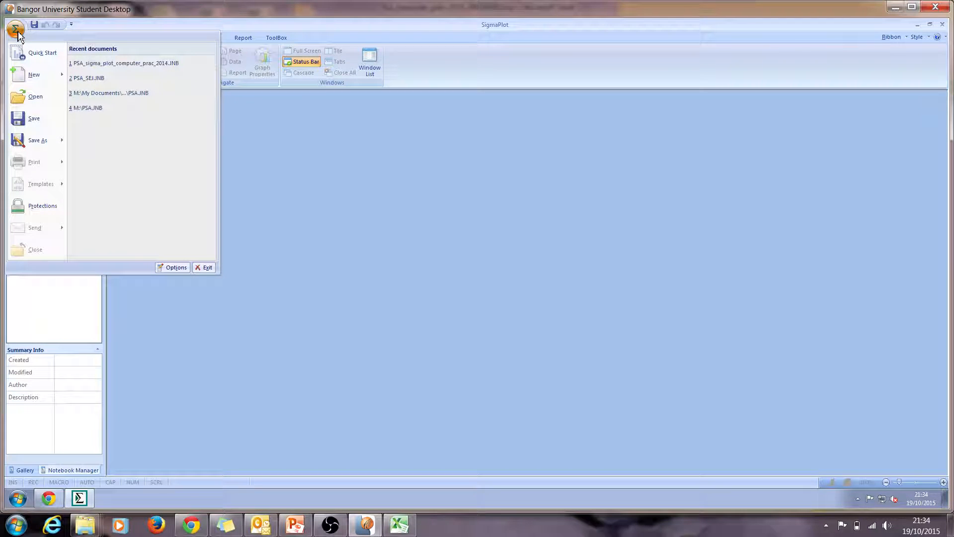
{"action": "left_click", "coordinate": [29, 99]}
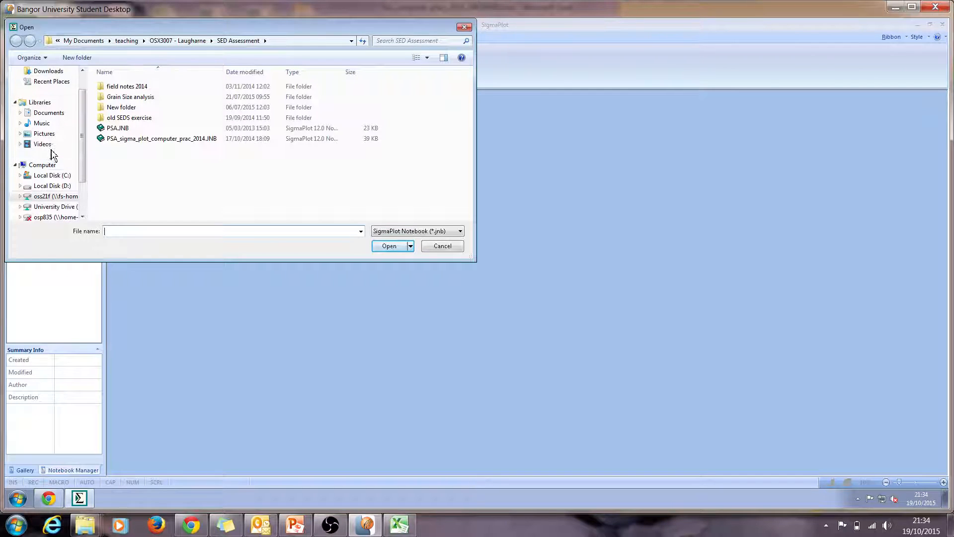
{"action": "left_click", "coordinate": [52, 114]}
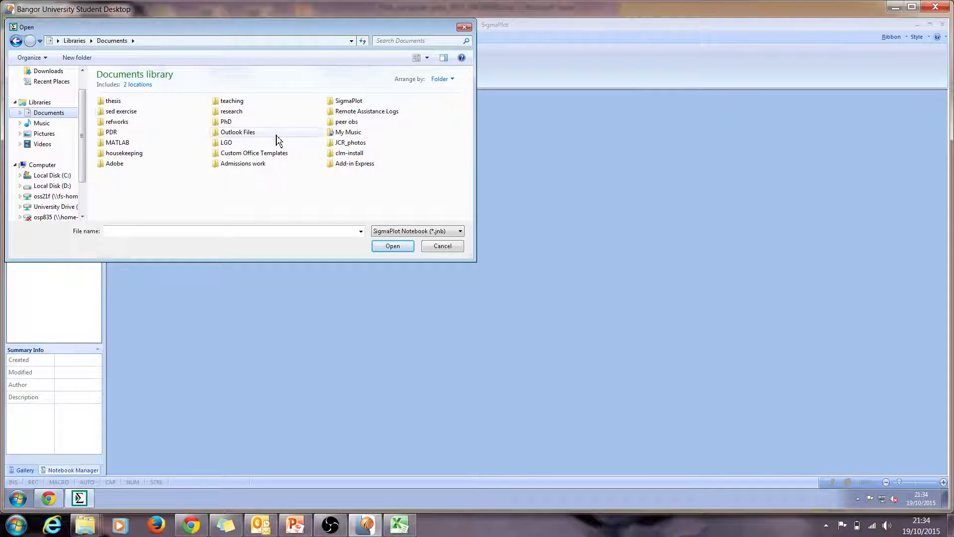
{"action": "double_click", "coordinate": [140, 114]}
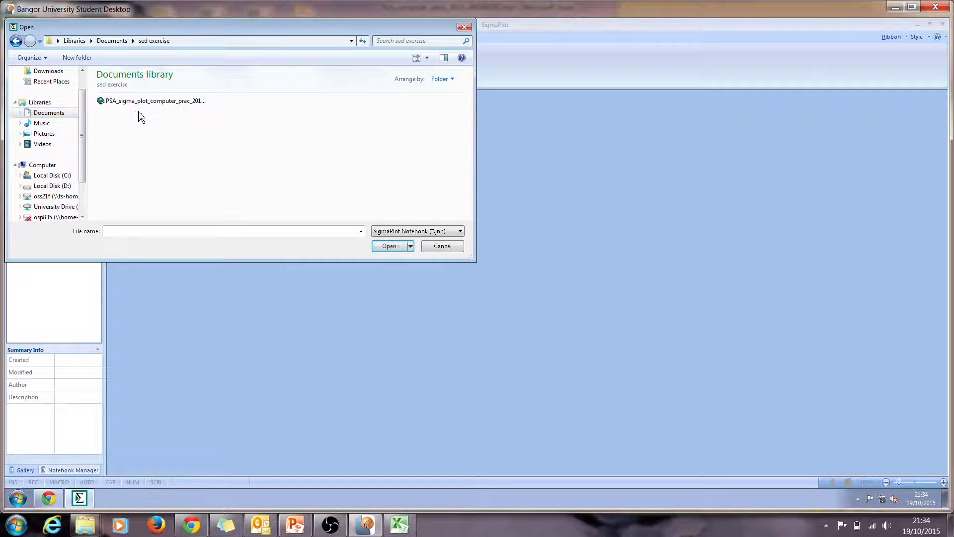
{"action": "left_click", "coordinate": [141, 106]}
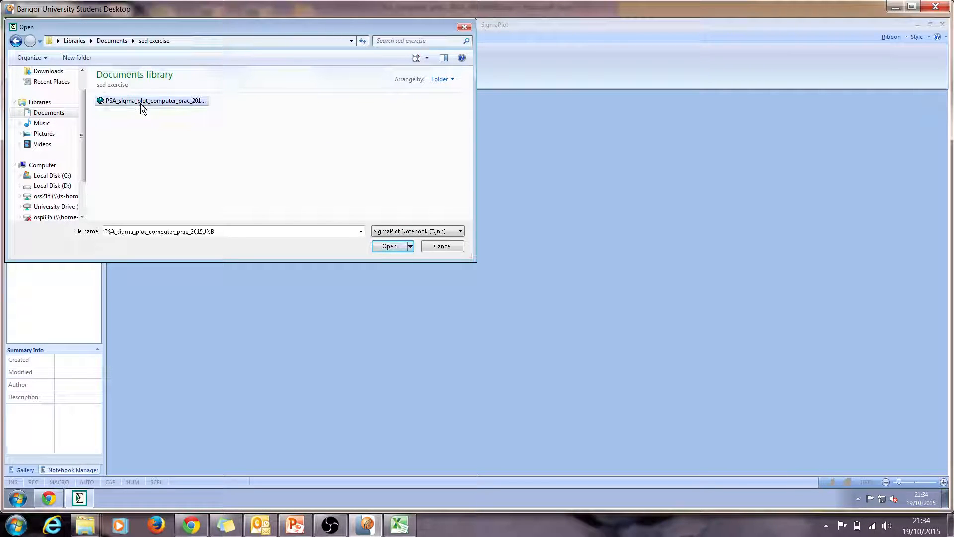
{"action": "double_click", "coordinate": [141, 106]}
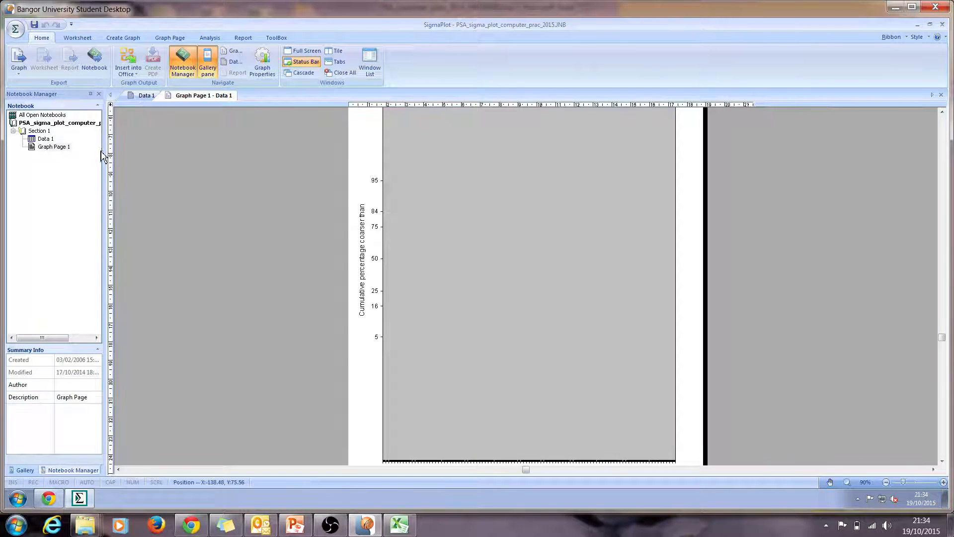
Step: Examine the Data 1 worksheet's columns and the axes of the empty cumulative percentage graph on Graph Page 1
{"action": "left_click", "coordinate": [146, 100]}
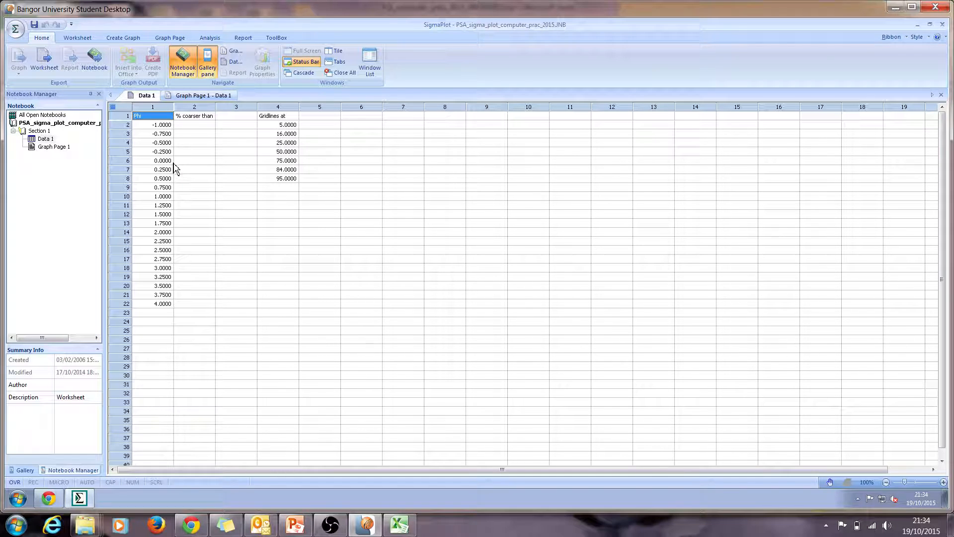
{"action": "left_click", "coordinate": [198, 98]}
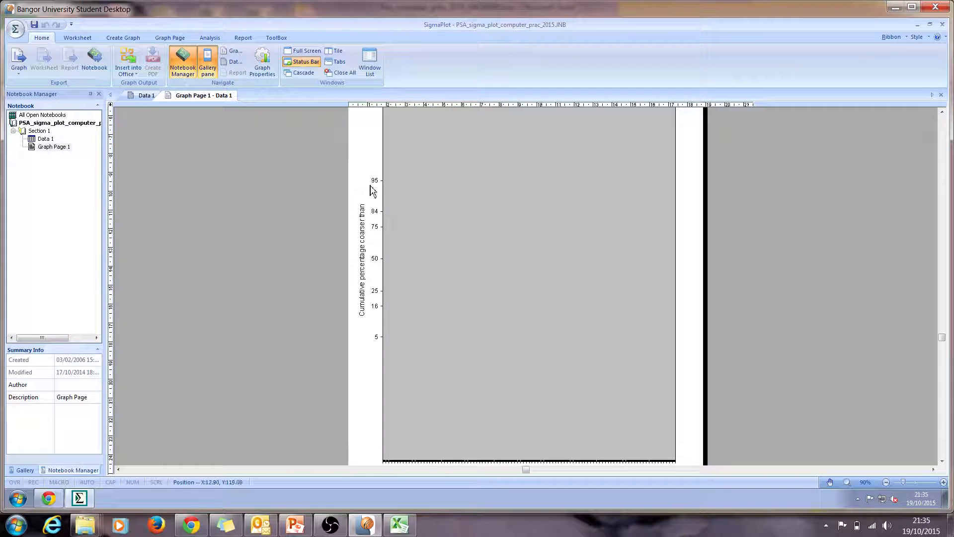
{"action": "left_click", "coordinate": [943, 461]}
{"action": "left_click", "coordinate": [943, 461]}
{"action": "left_click", "coordinate": [943, 461]}
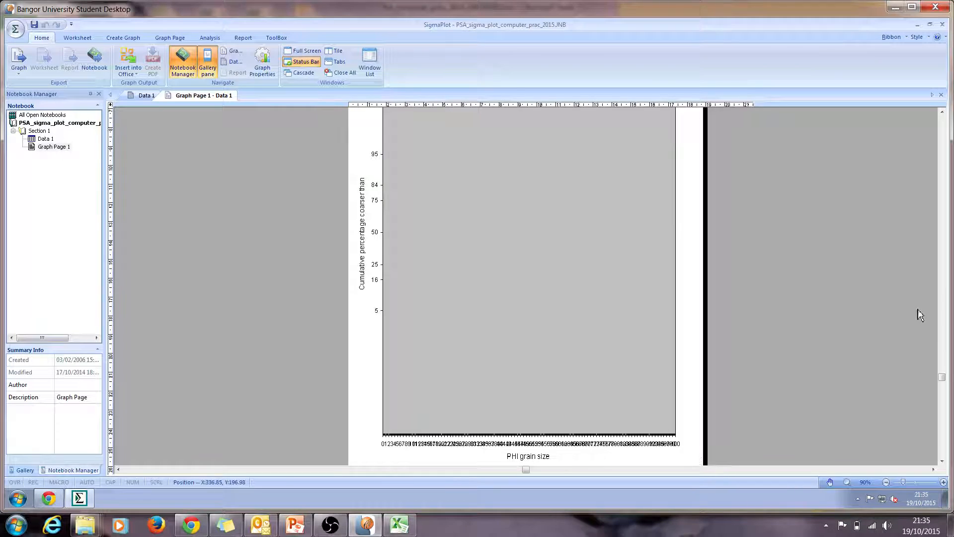
{"action": "left_click", "coordinate": [942, 112]}
{"action": "left_click", "coordinate": [942, 113]}
{"action": "left_click", "coordinate": [942, 113]}
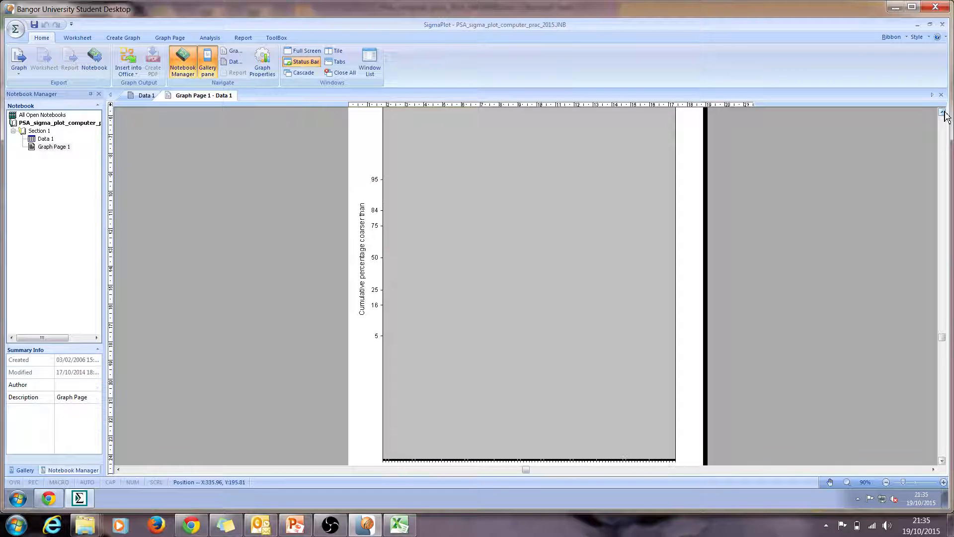
{"action": "left_click", "coordinate": [943, 112]}
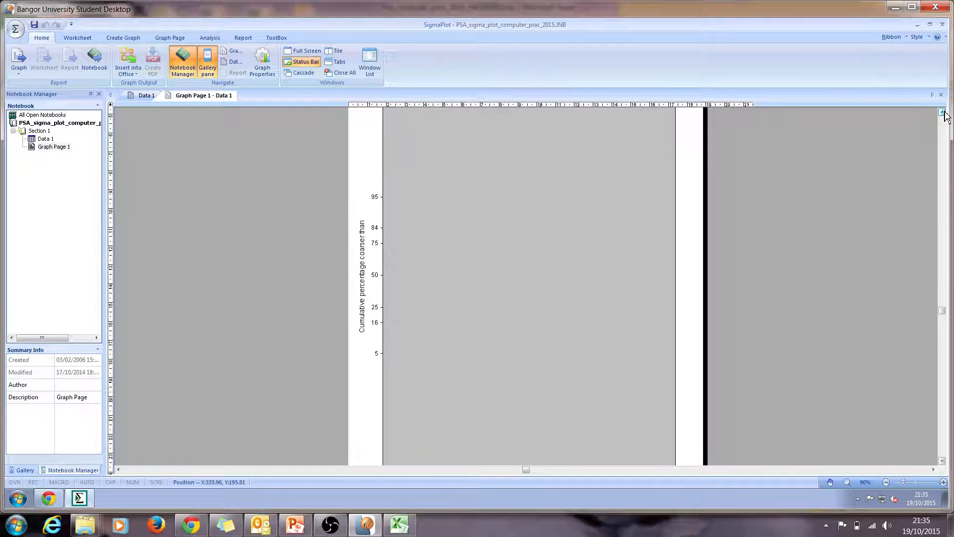
{"action": "left_click", "coordinate": [145, 97]}
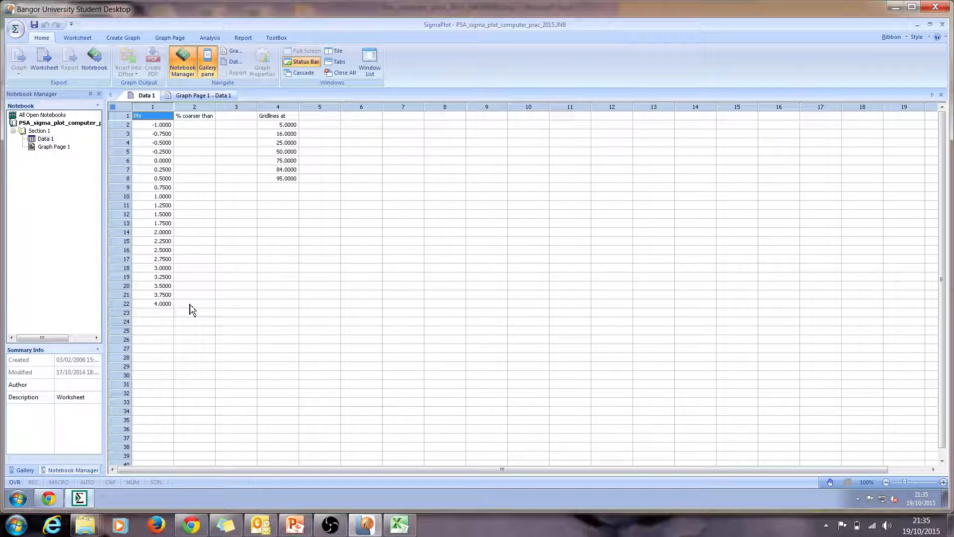
Step: Add a new worksheet to the open notebook and dismiss the Windows color scheme message
{"action": "right_click", "coordinate": [63, 215]}
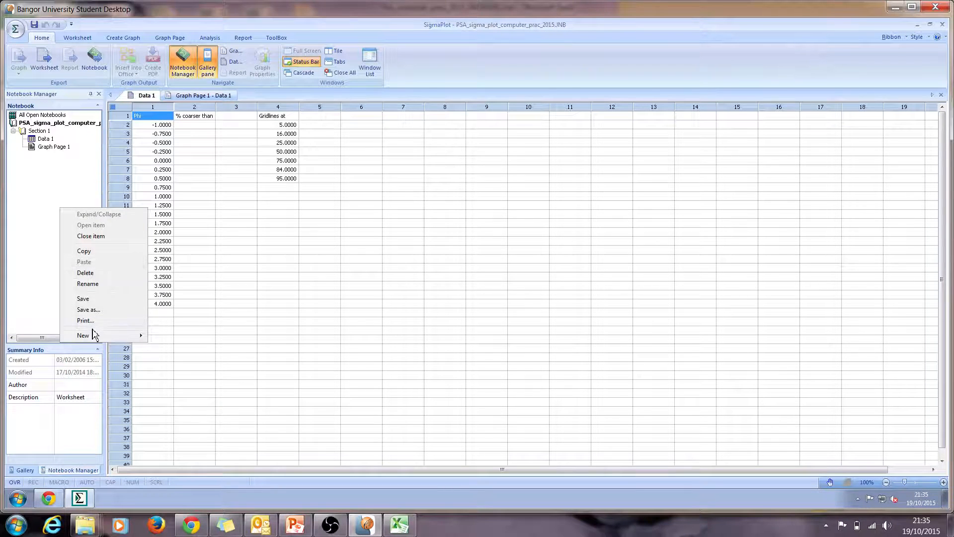
{"action": "left_click", "coordinate": [18, 231]}
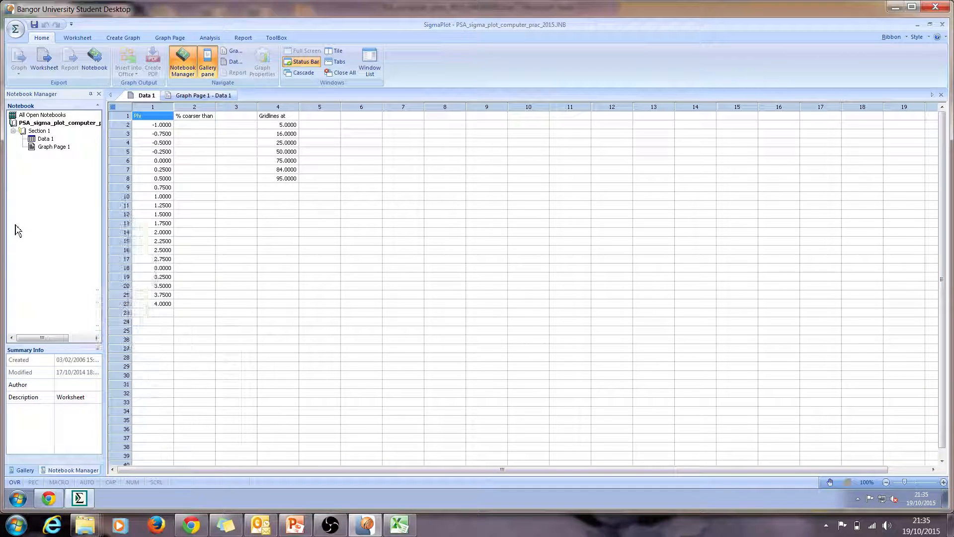
{"action": "right_click", "coordinate": [43, 185]}
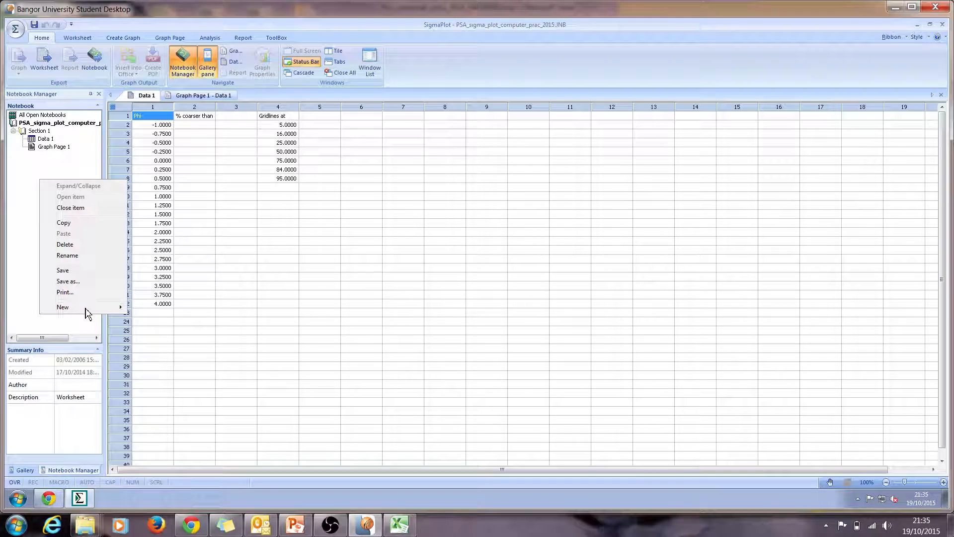
{"action": "mouse_move", "coordinate": [87, 312]}
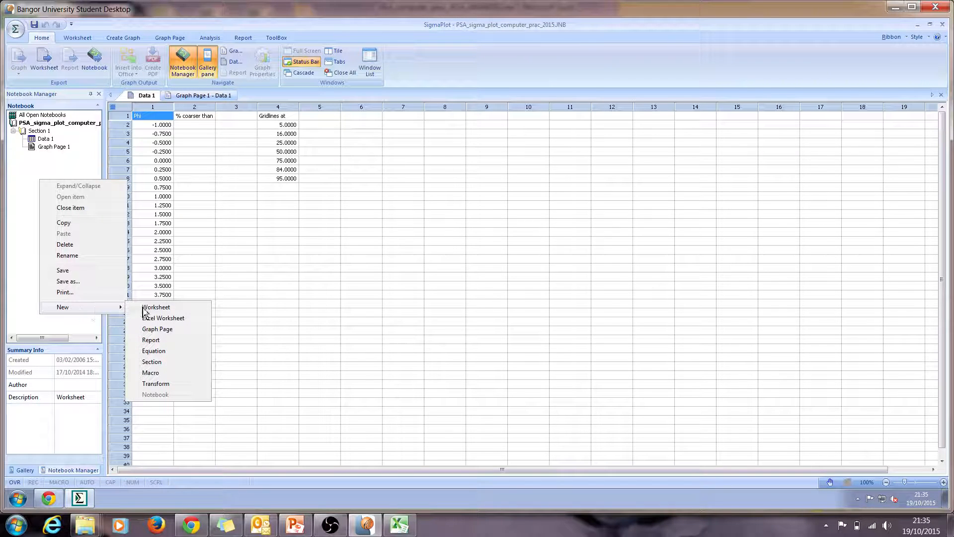
{"action": "left_click", "coordinate": [144, 308]}
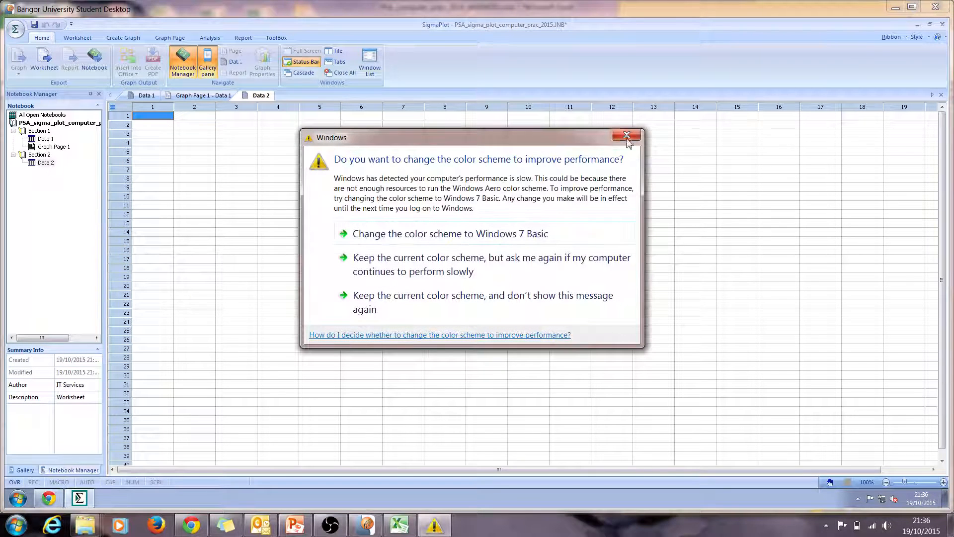
{"action": "left_click", "coordinate": [627, 136]}
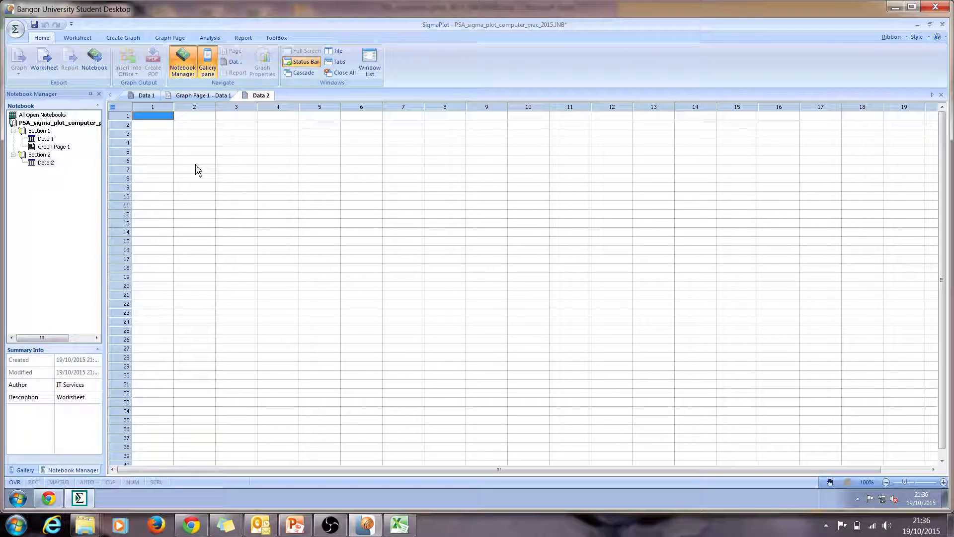
Step: Import the entire range of the Sample 1 sheet from PSA_computer_prac_2015(1).xlsx into the Data 2 worksheet, starting at row 1, column 1
{"action": "left_click", "coordinate": [146, 96]}
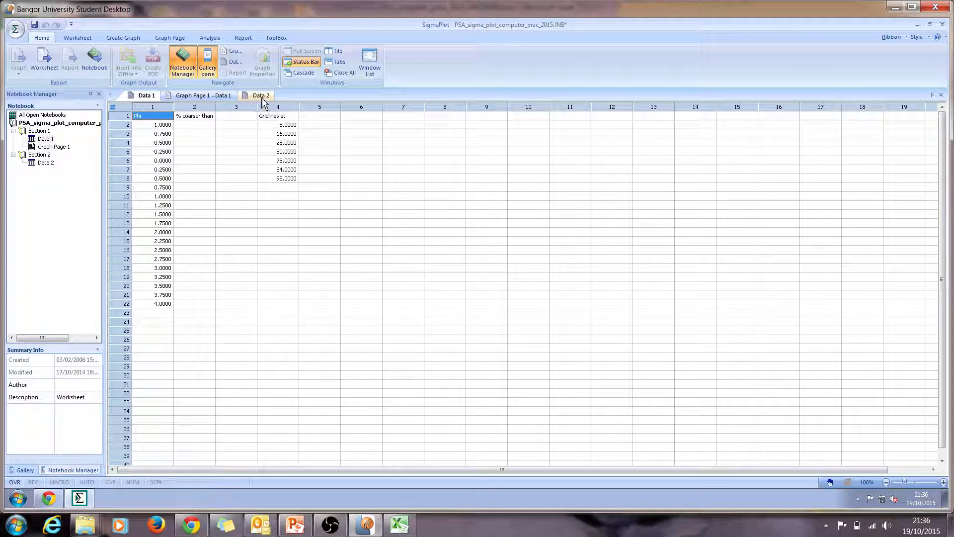
{"action": "left_click", "coordinate": [261, 96]}
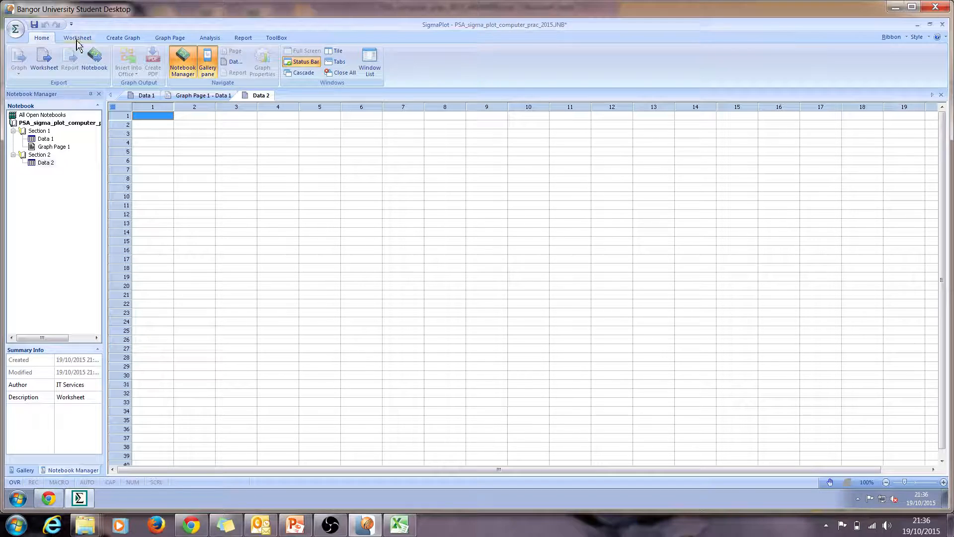
{"action": "left_click", "coordinate": [78, 40]}
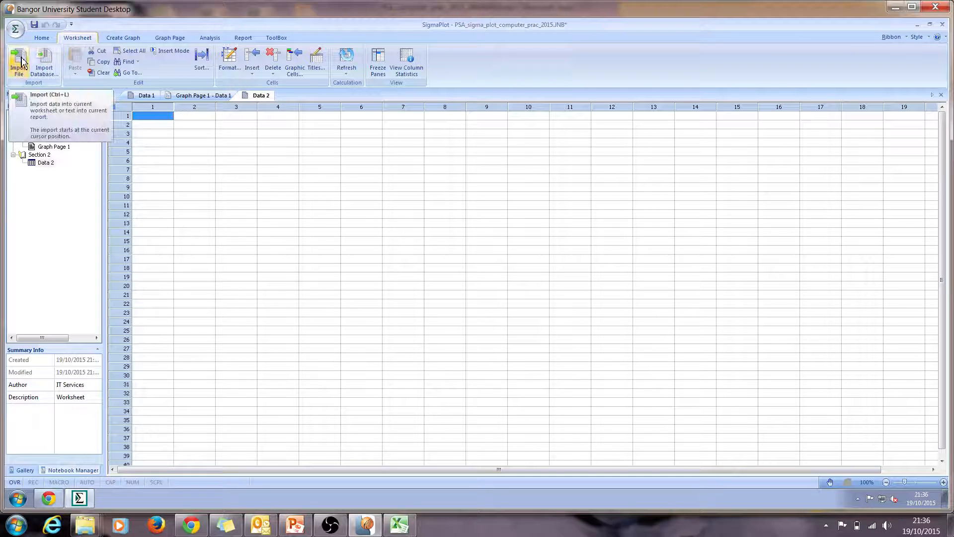
{"action": "left_click", "coordinate": [22, 62]}
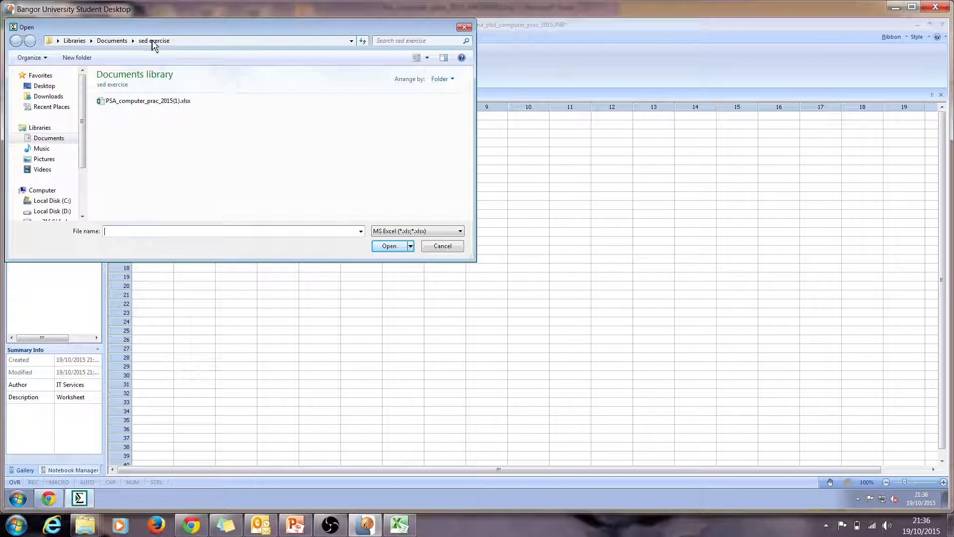
{"action": "double_click", "coordinate": [147, 107]}
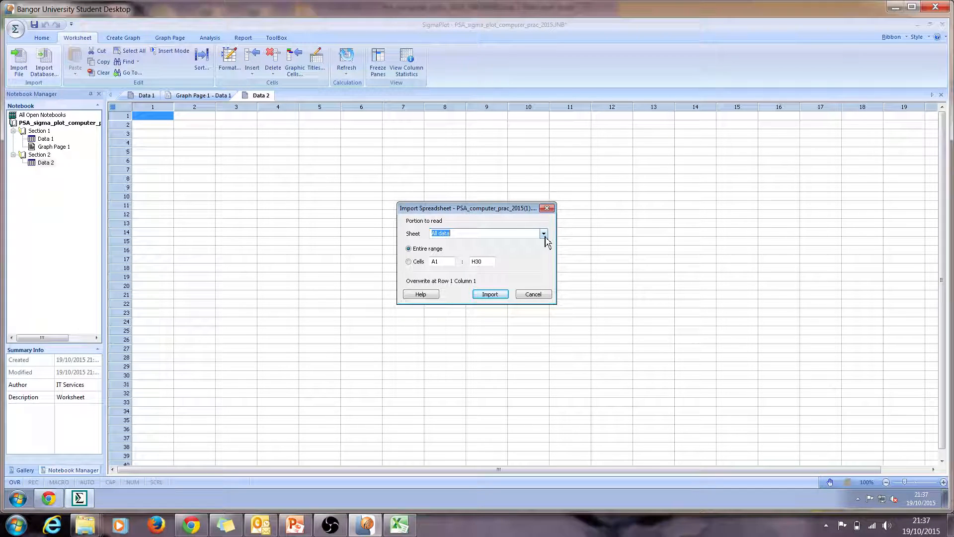
{"action": "left_click", "coordinate": [544, 234]}
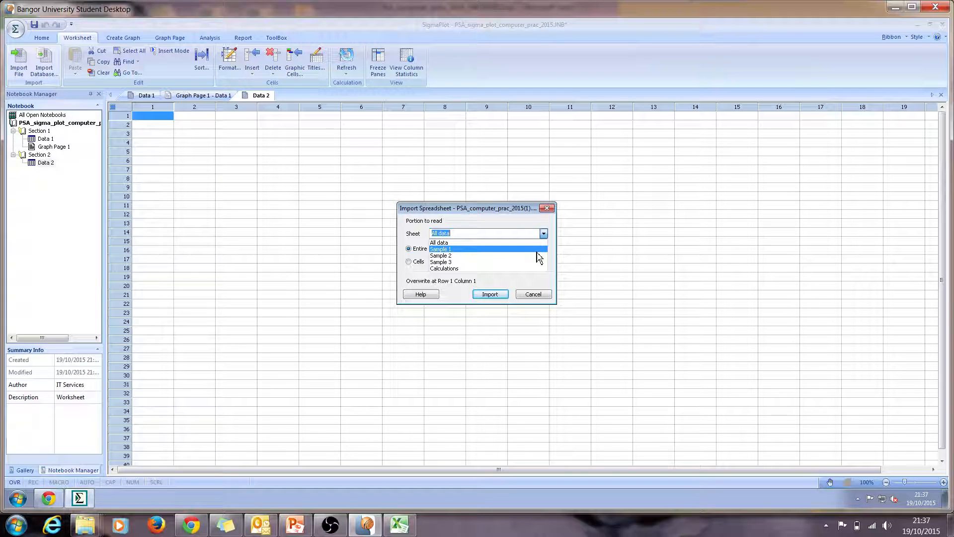
{"action": "left_click", "coordinate": [536, 251]}
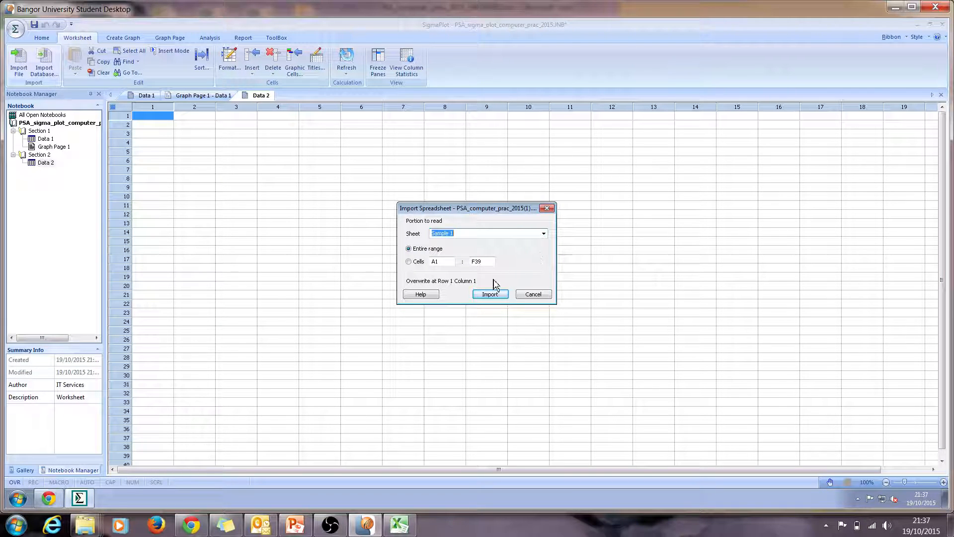
{"action": "left_click", "coordinate": [490, 294]}
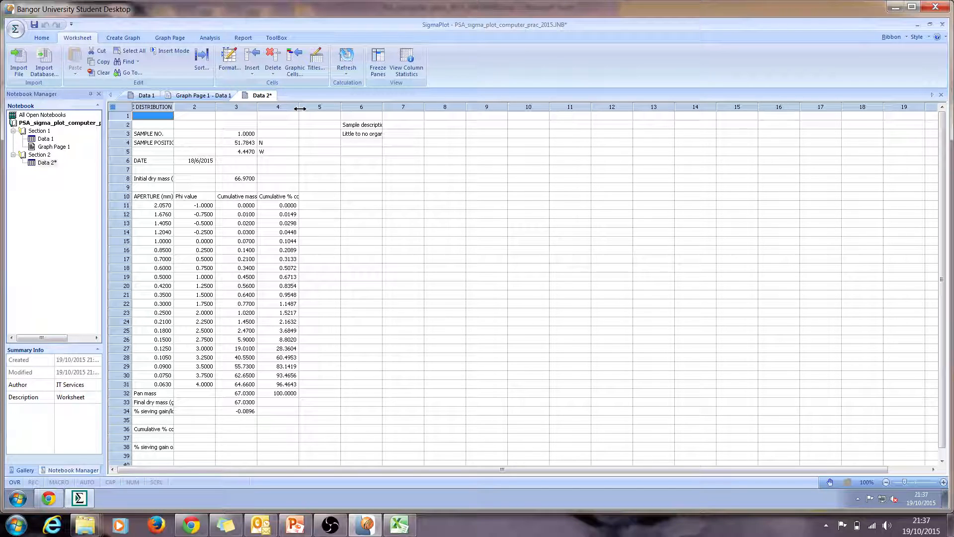
Step: Widen column 4 of Data 2 to fit its heading and copy the Cumulative % coarser values in rows 11 to 31
{"action": "left_click_drag", "start_coordinate": [300, 109], "coordinate": [314, 109]}
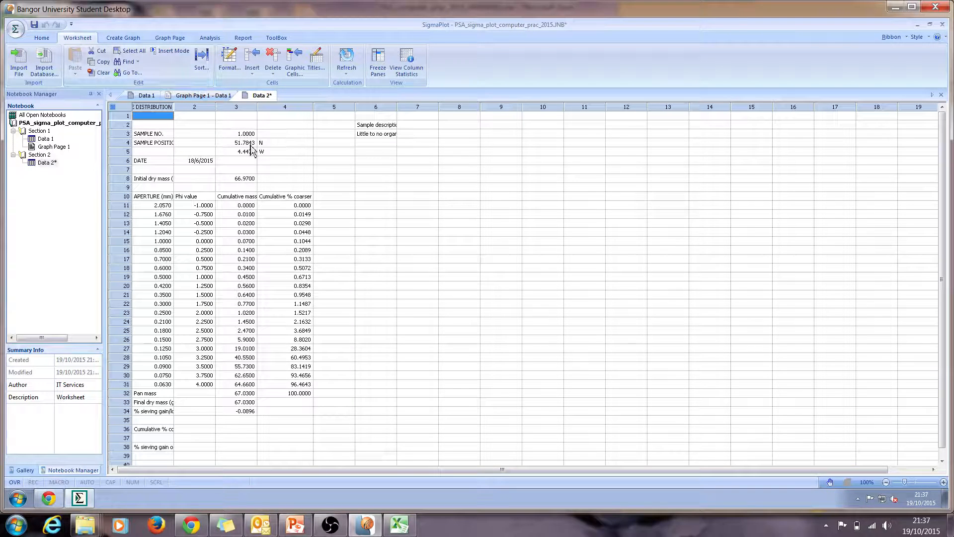
{"action": "left_click", "coordinate": [304, 209]}
{"action": "left_click_drag", "start_coordinate": [305, 208], "coordinate": [307, 387]}
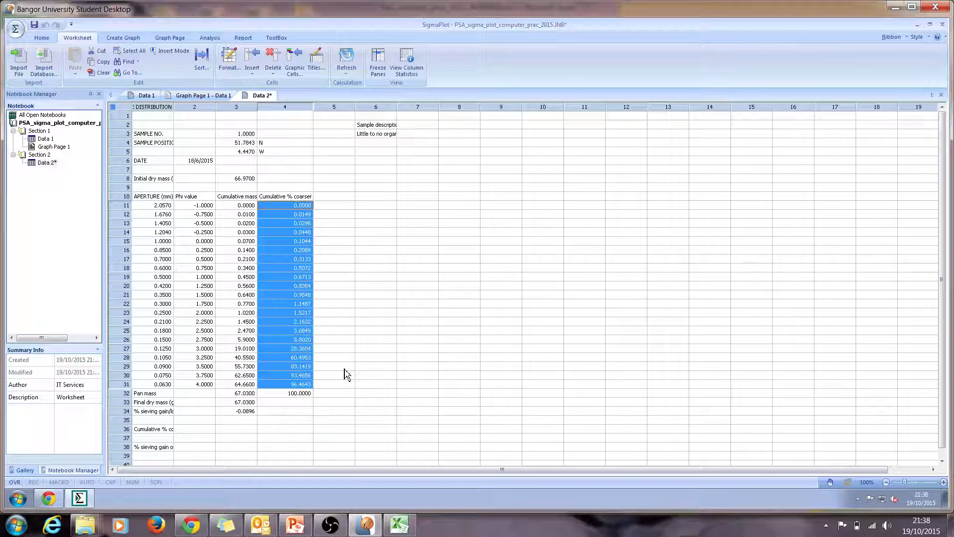
{"action": "key", "text": "ctrl+c"}
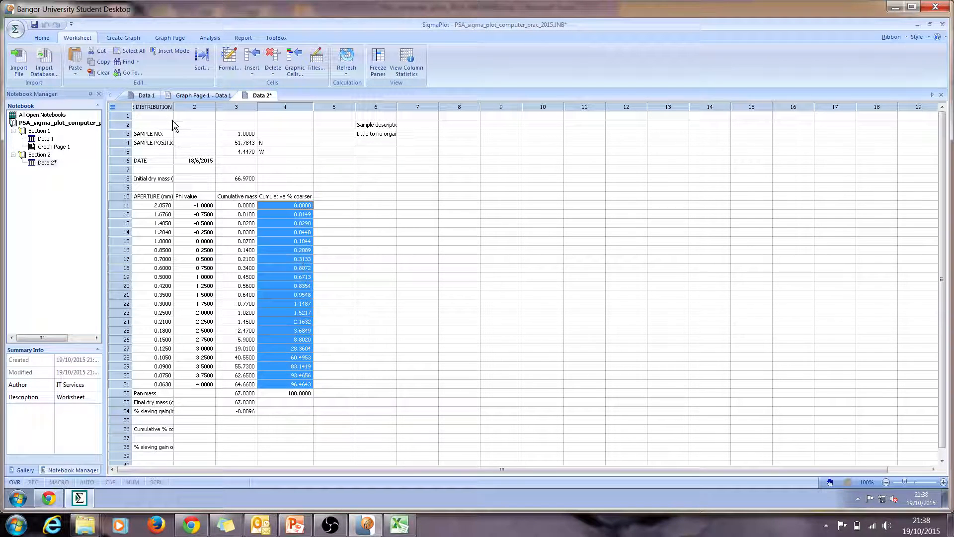
Step: Paste the copied values into the % coarser than column of Data 1 from row 2 and dismiss the Windows color scheme message
{"action": "left_click", "coordinate": [148, 95]}
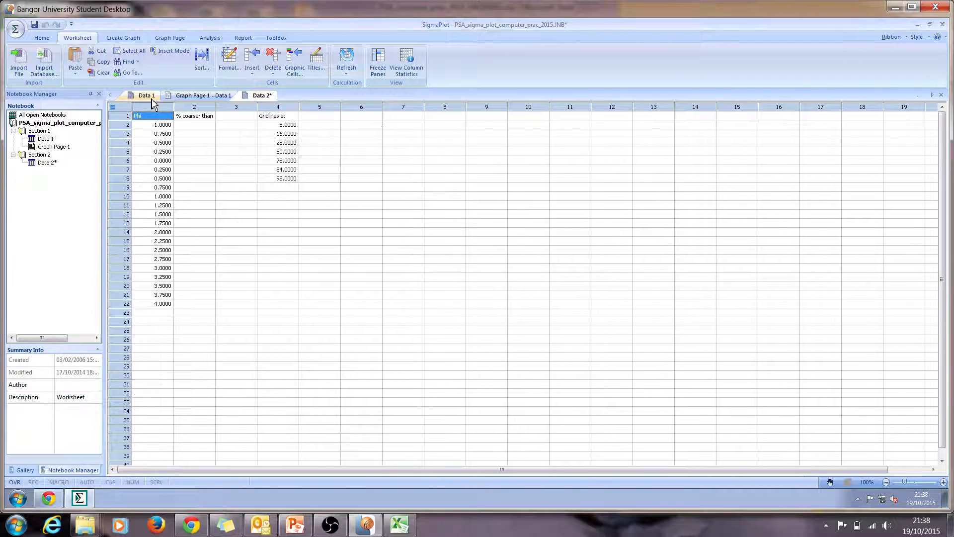
{"action": "left_click", "coordinate": [188, 125]}
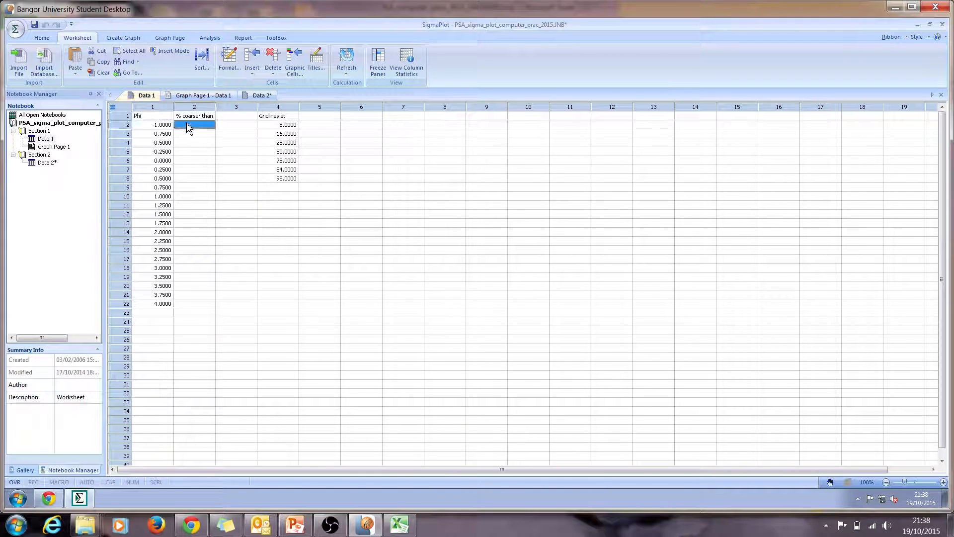
{"action": "key", "text": "ctrl+v"}
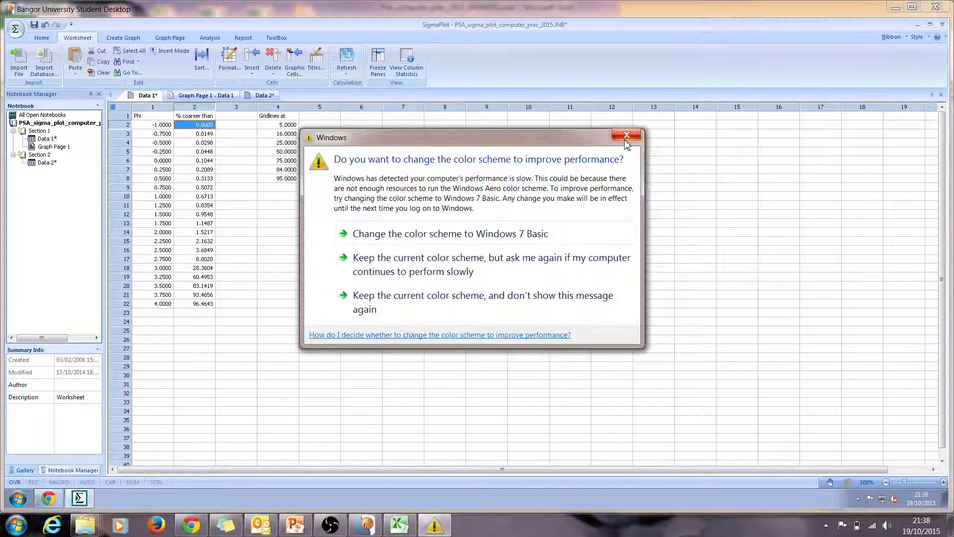
{"action": "left_click", "coordinate": [626, 136]}
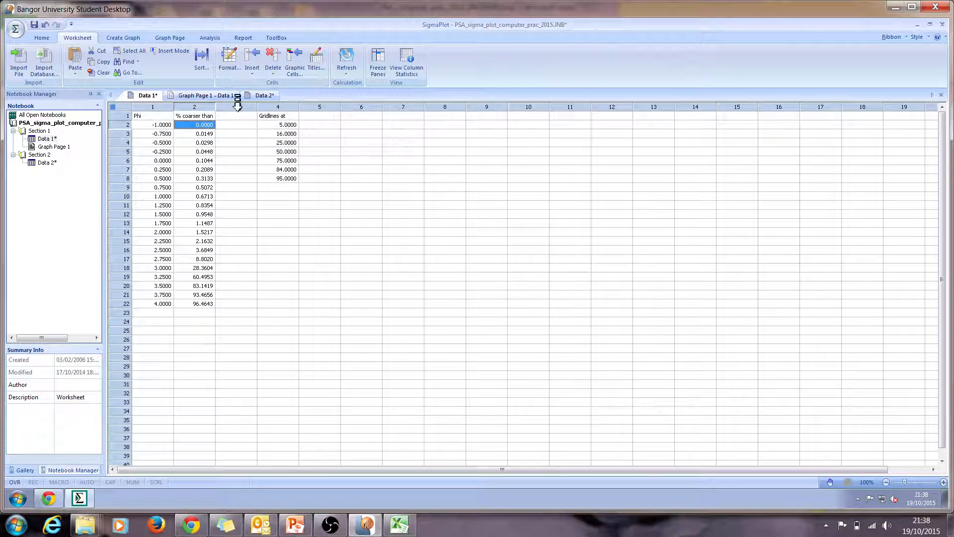
Step: Examine the plotted cumulative percentage curve on Graph Page 1 down to its PHI grain size axis and read coordinates along the curve
{"action": "left_click", "coordinate": [207, 96]}
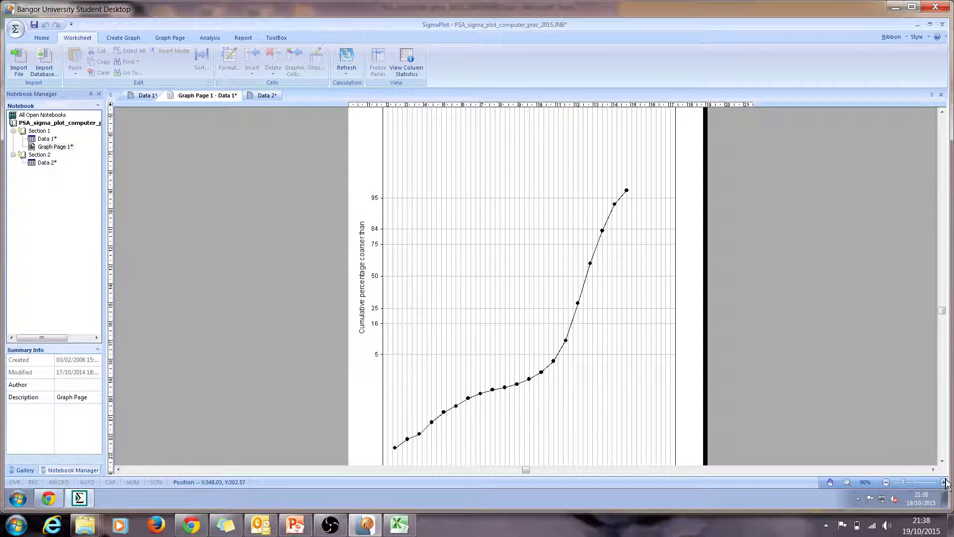
{"action": "left_click", "coordinate": [941, 462]}
{"action": "left_click", "coordinate": [942, 461]}
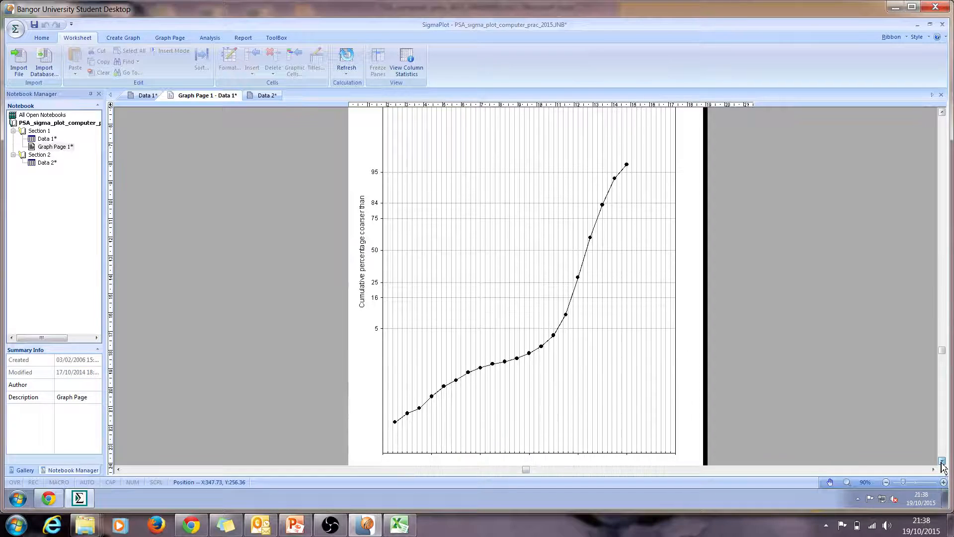
{"action": "left_click", "coordinate": [942, 462]}
{"action": "left_click", "coordinate": [941, 461]}
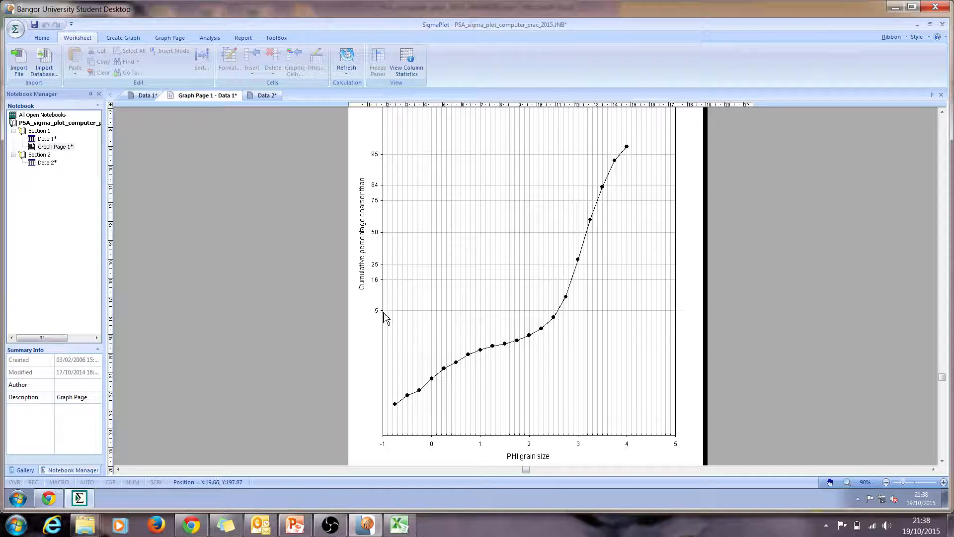
{"action": "mouse_move", "coordinate": [559, 318]}
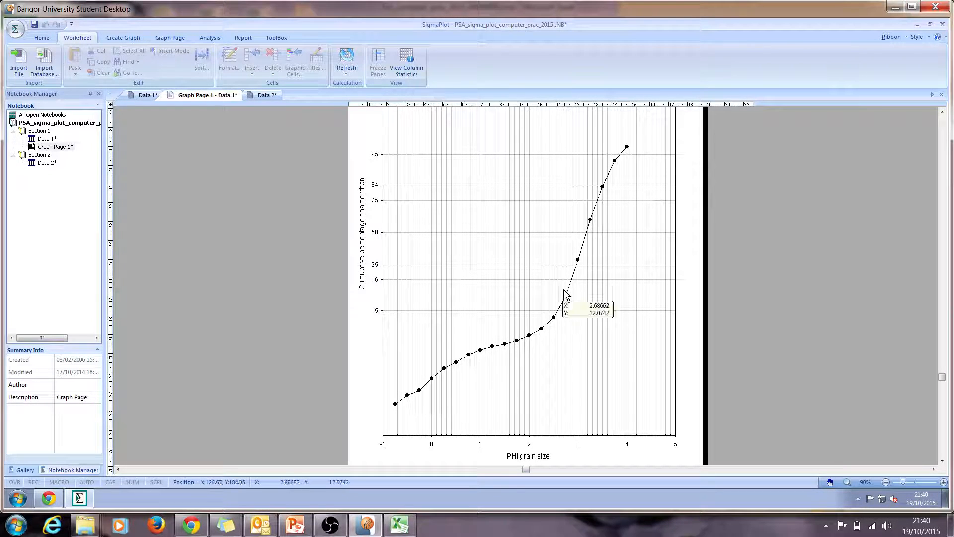
Step: Add another new worksheet to the notebook for the next sample's data
{"action": "left_click", "coordinate": [268, 98]}
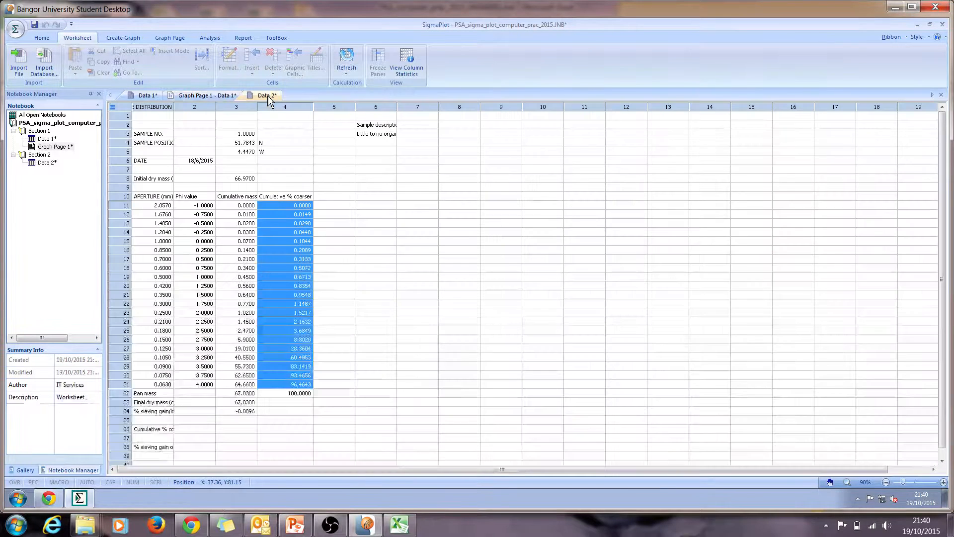
{"action": "left_click", "coordinate": [52, 215]}
{"action": "right_click", "coordinate": [54, 220]}
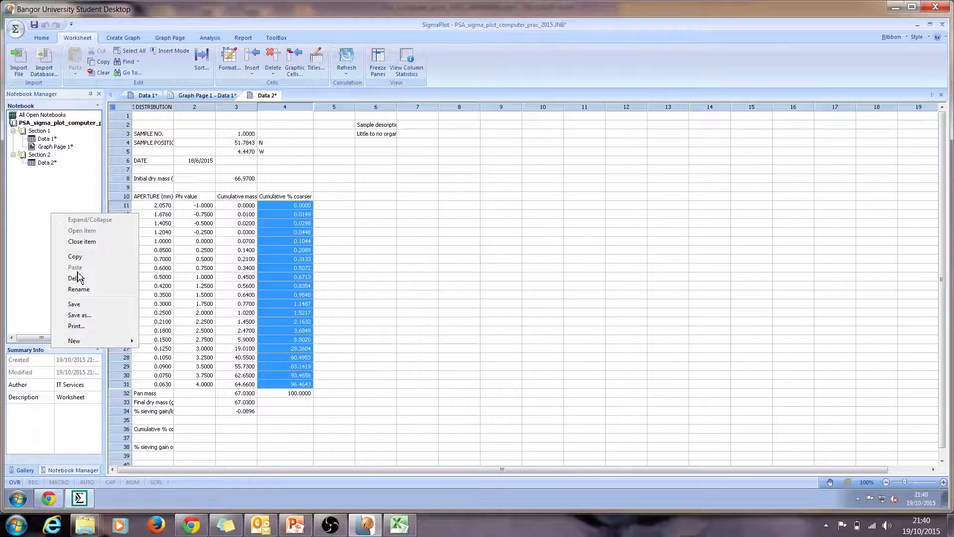
{"action": "mouse_move", "coordinate": [76, 342]}
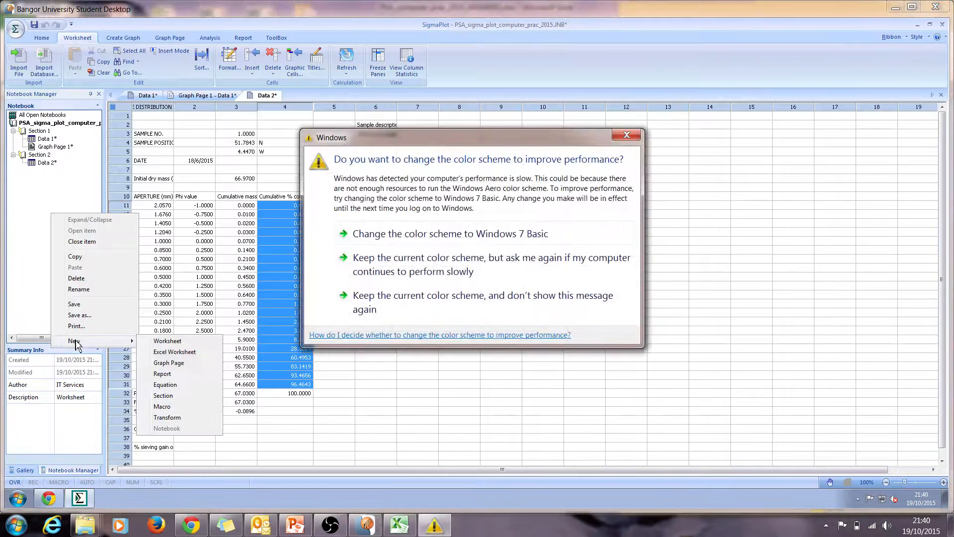
{"action": "left_click", "coordinate": [149, 342]}
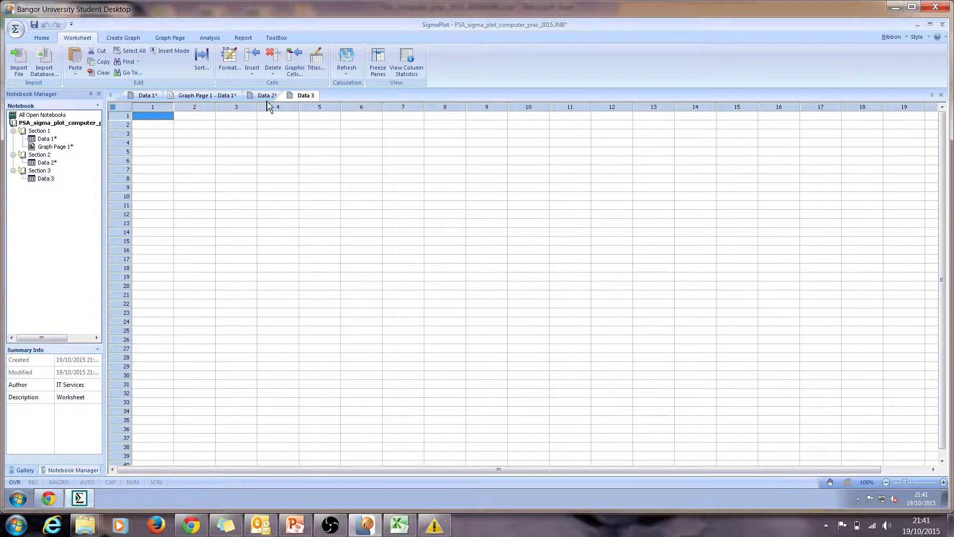
Step: Review the imported Data 2 worksheet, then switch to Excel and view the mean, sorting and skewness formulas on the Calculations sheet
{"action": "left_click", "coordinate": [268, 96]}
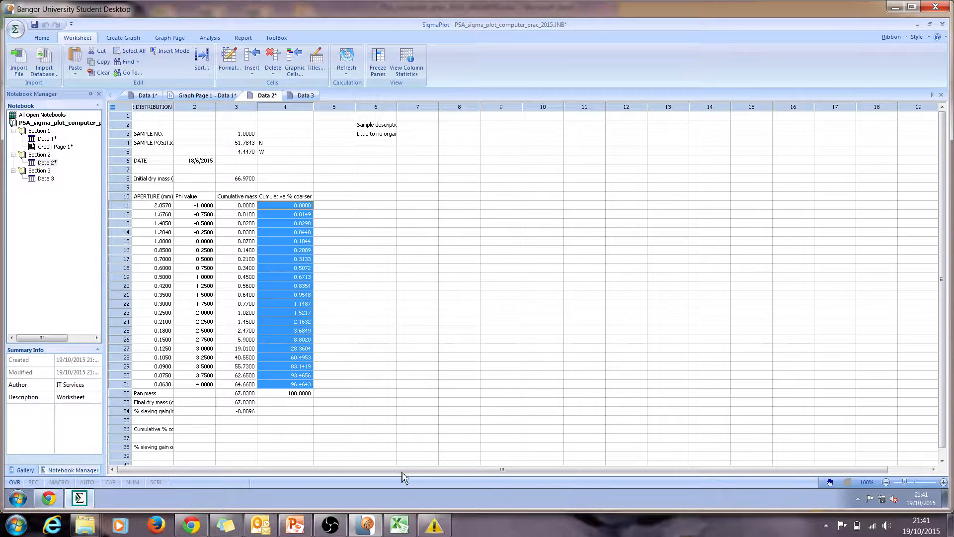
{"action": "left_click", "coordinate": [400, 525]}
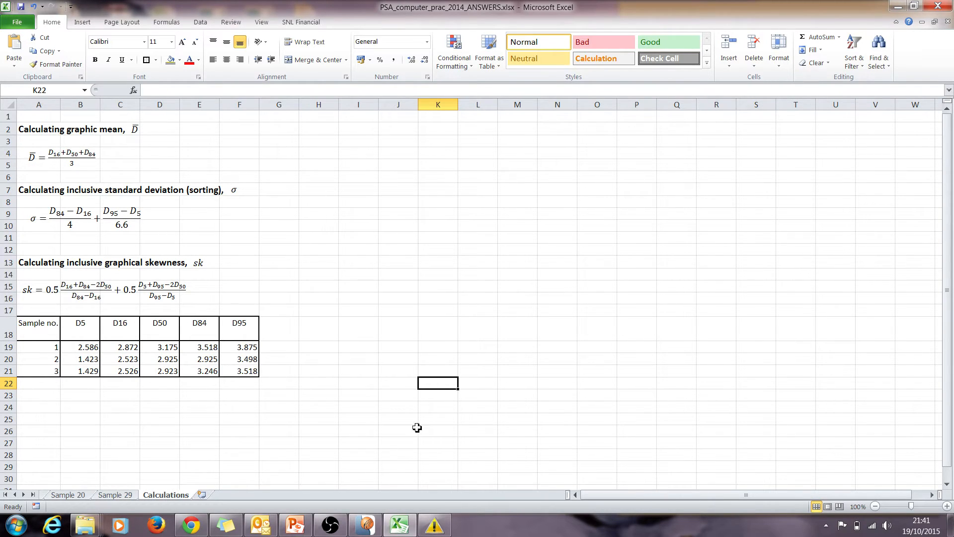
{"action": "left_click", "coordinate": [334, 531]}
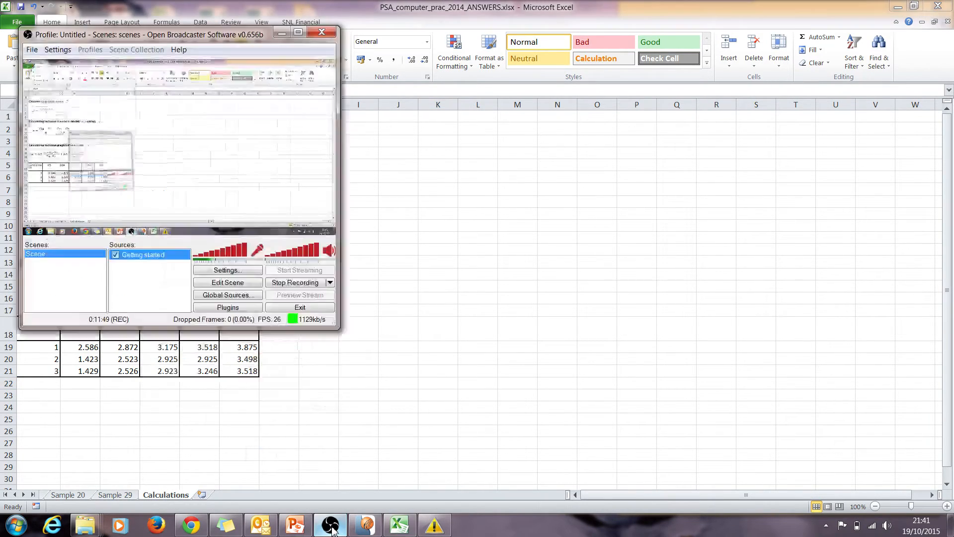